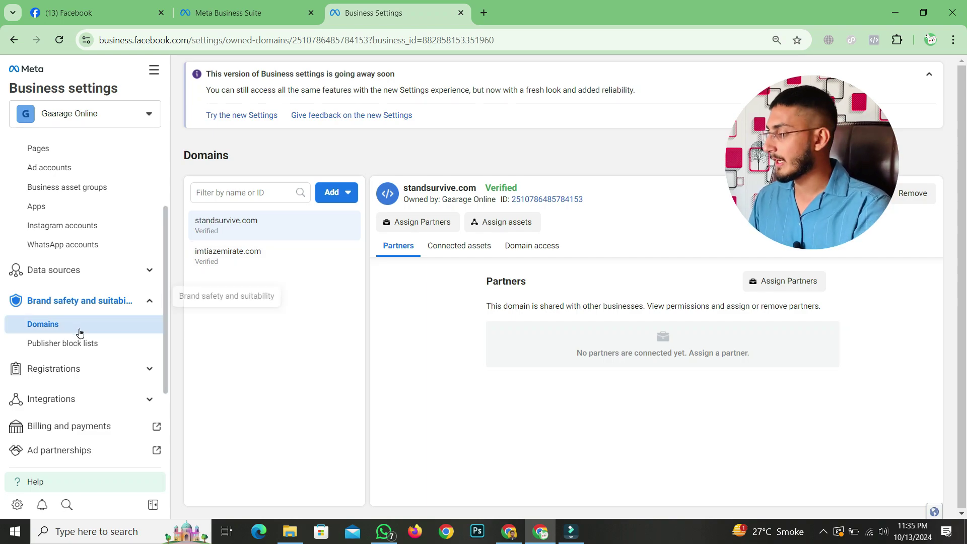
Scroll down the sidebar on the Domains page, where standsurvive.com shows as verified
scroll(80, 332, "down", 3)
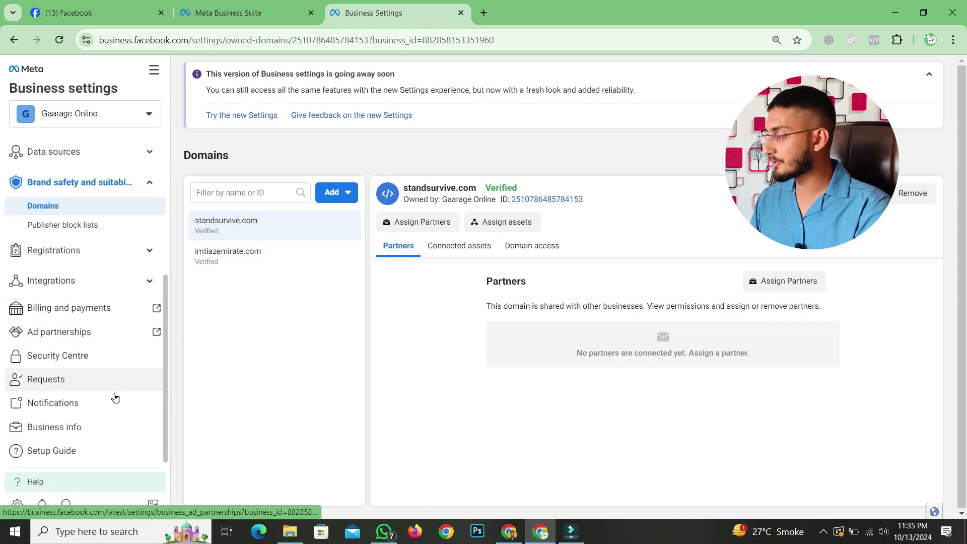
Open Business info, review the empty legal name, phone and website, and open the edit form
left_click(93, 433)
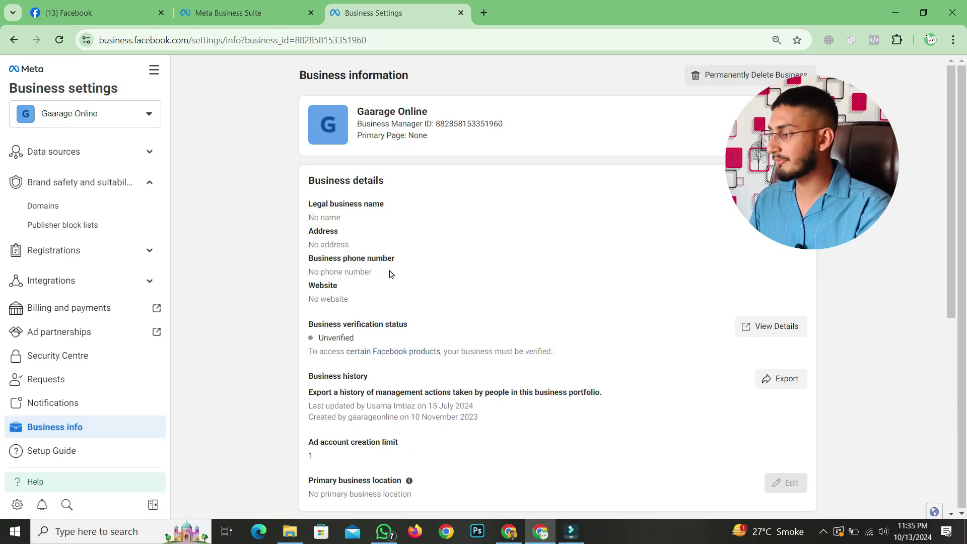
left_click_drag(322, 204, 366, 205)
left_click_drag(321, 231, 375, 259)
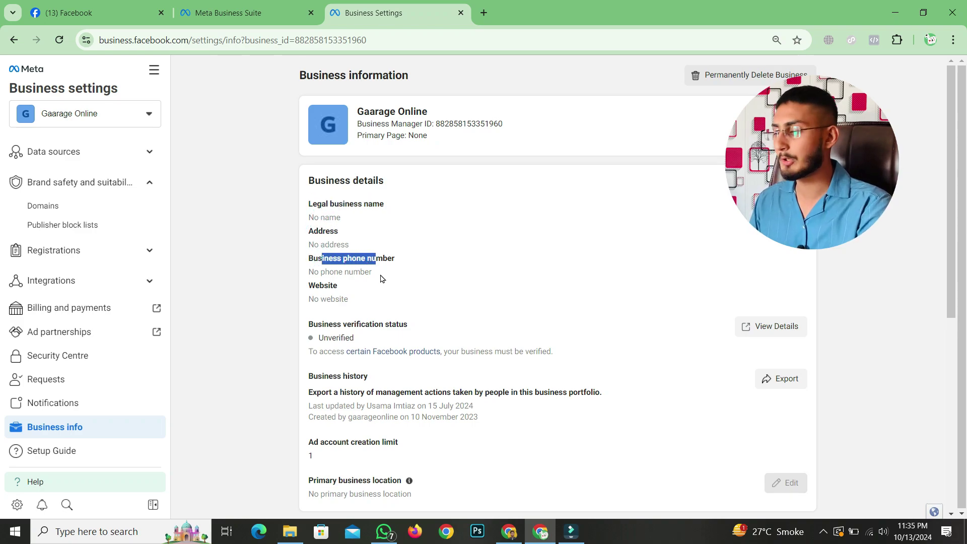
left_click_drag(328, 286, 317, 287)
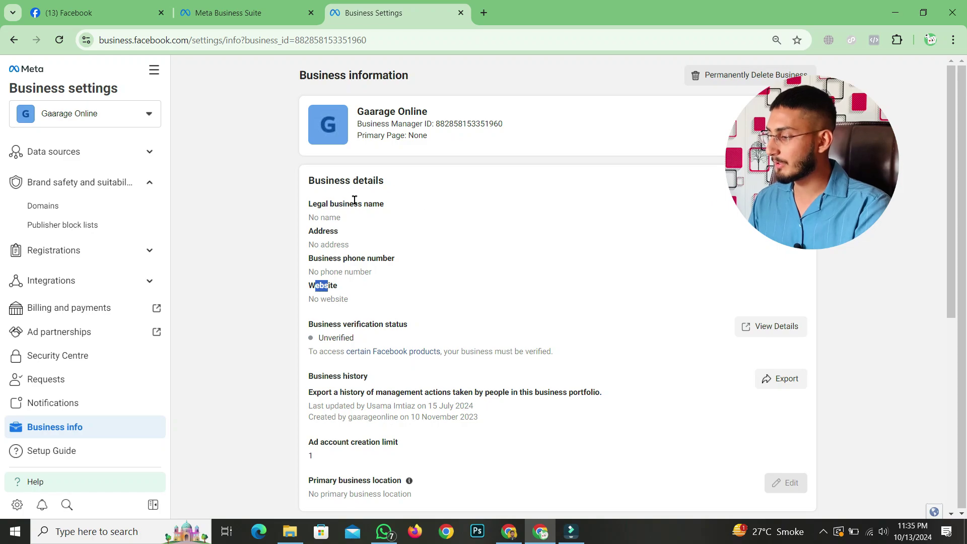
left_click_drag(338, 204, 362, 203)
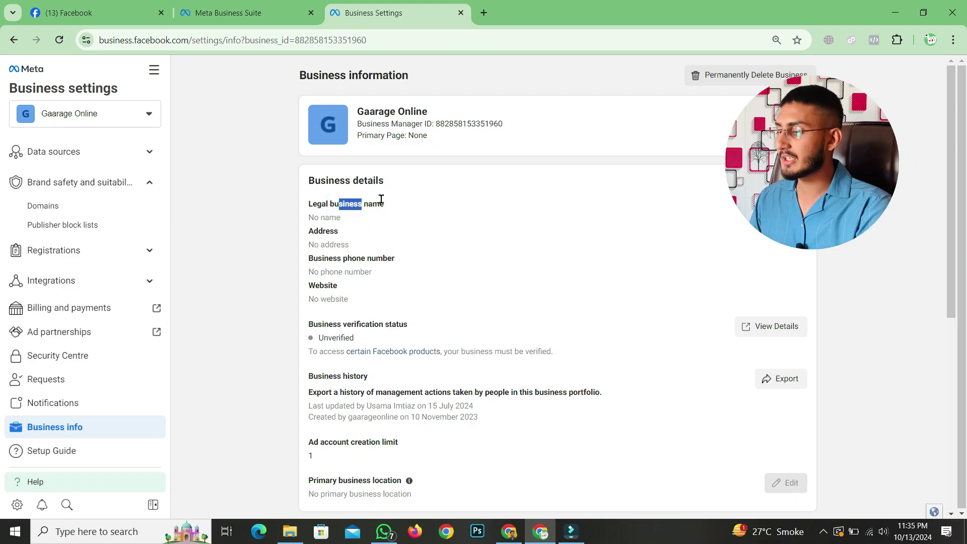
left_click(786, 181)
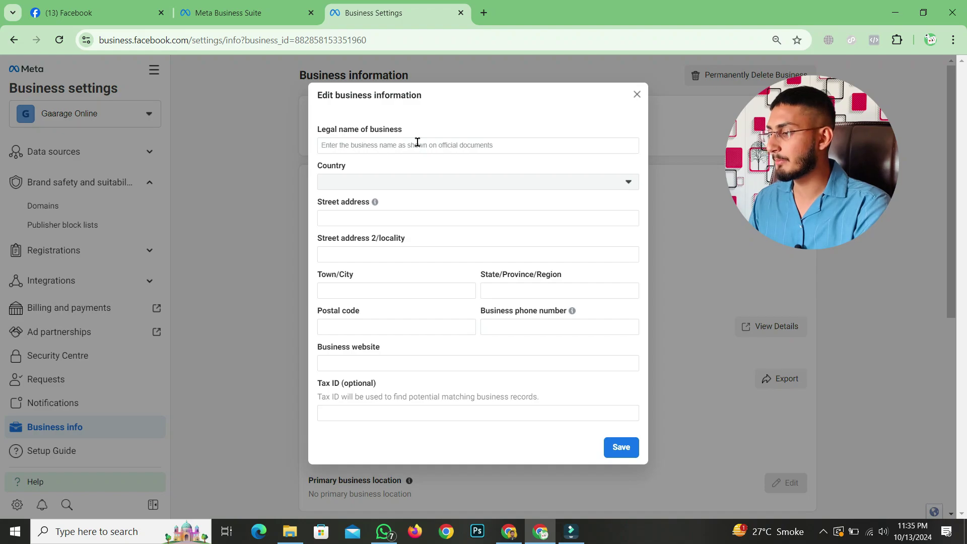
Enter the owner's legal business name and choose Pakistan as the country via a 'pakis' search
left_click(417, 143)
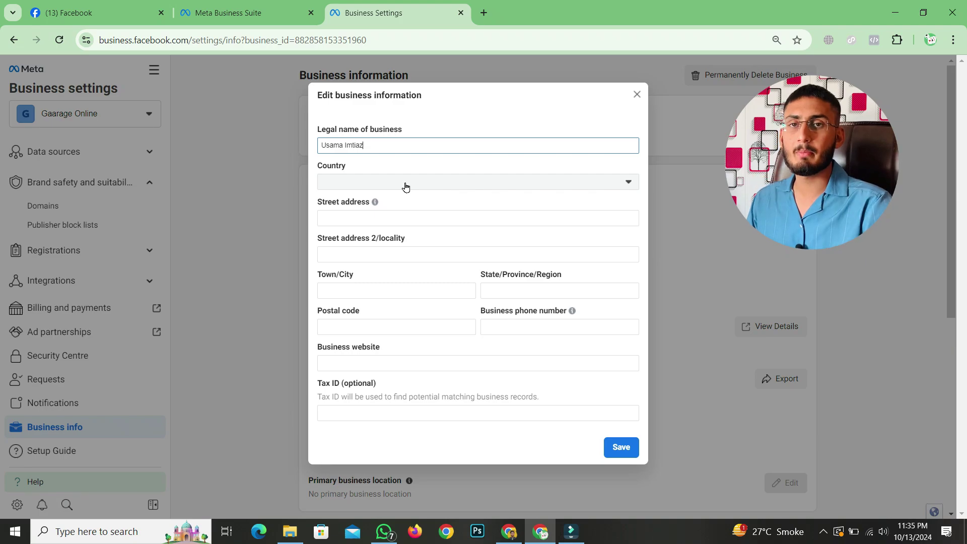
left_click(437, 186)
type("pakis")
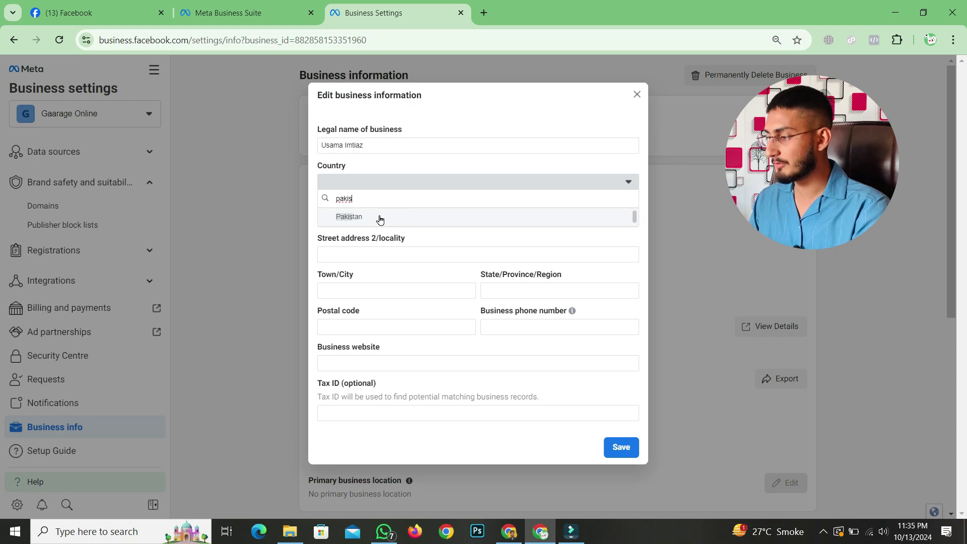
left_click(380, 217)
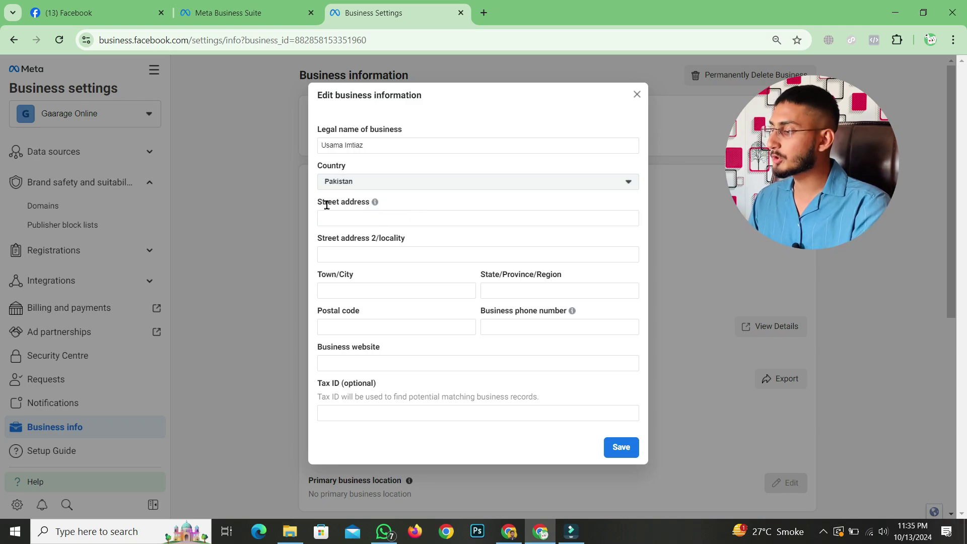
left_click_drag(325, 203, 354, 204)
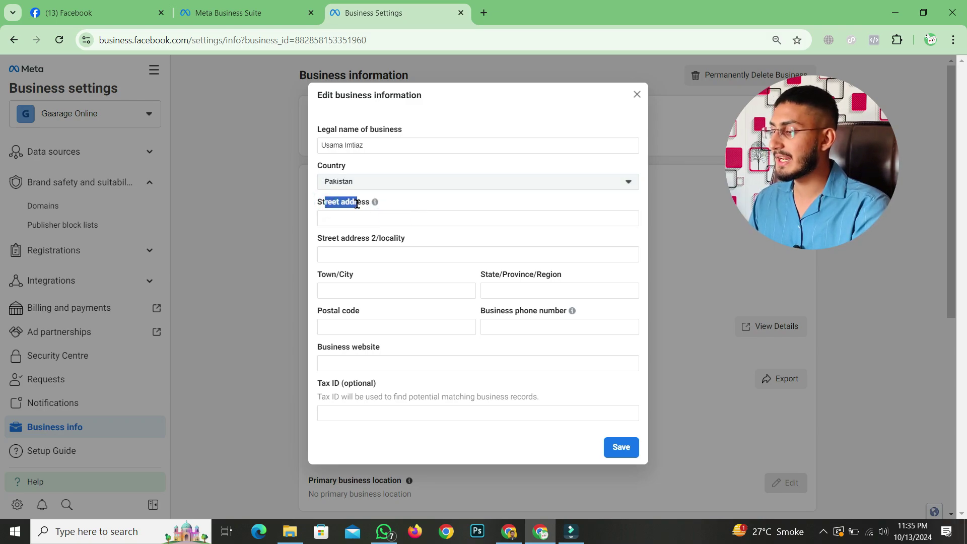
left_click(388, 215)
left_click(388, 214)
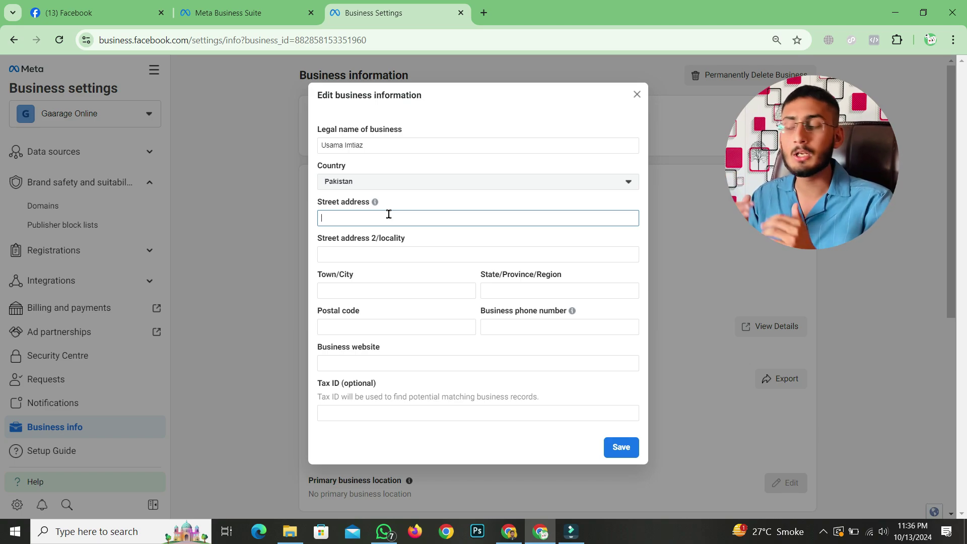
Paste the street address and the locality into the two street address lines
left_click(401, 216)
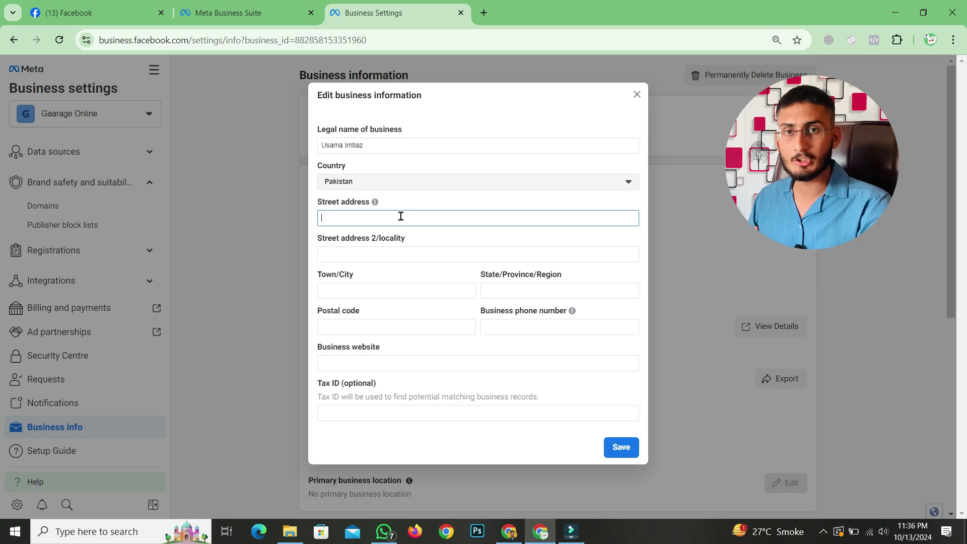
key("ctrl+v")
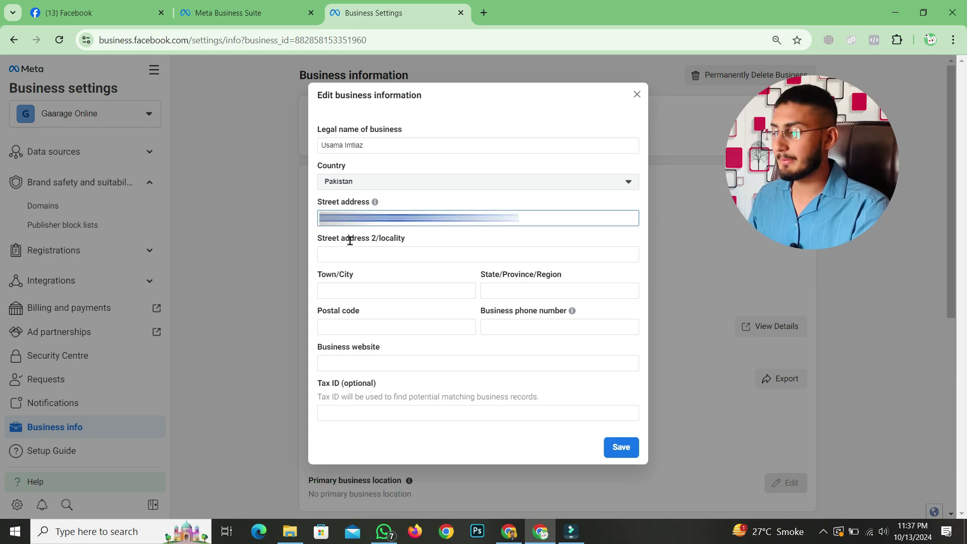
left_click_drag(319, 238, 407, 240)
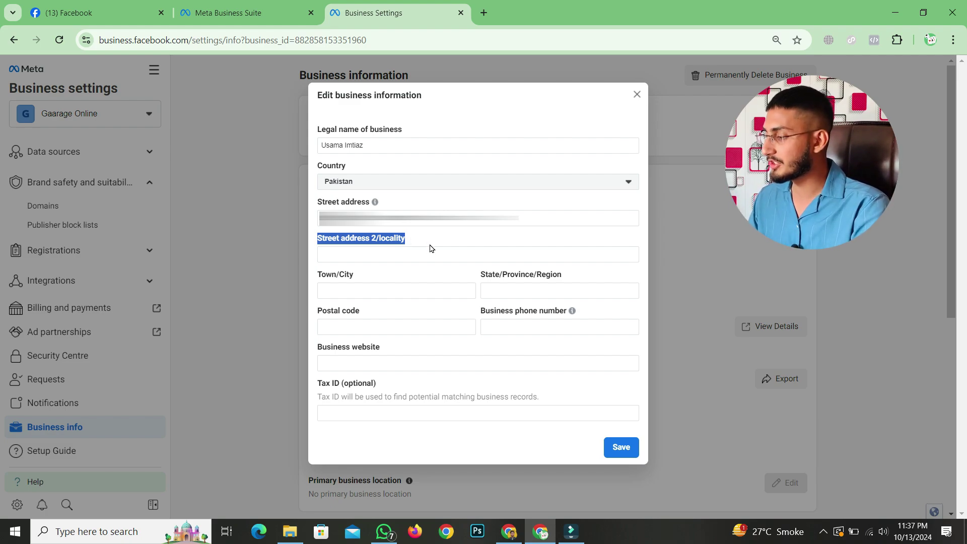
left_click(398, 255)
key("ctrl+v")
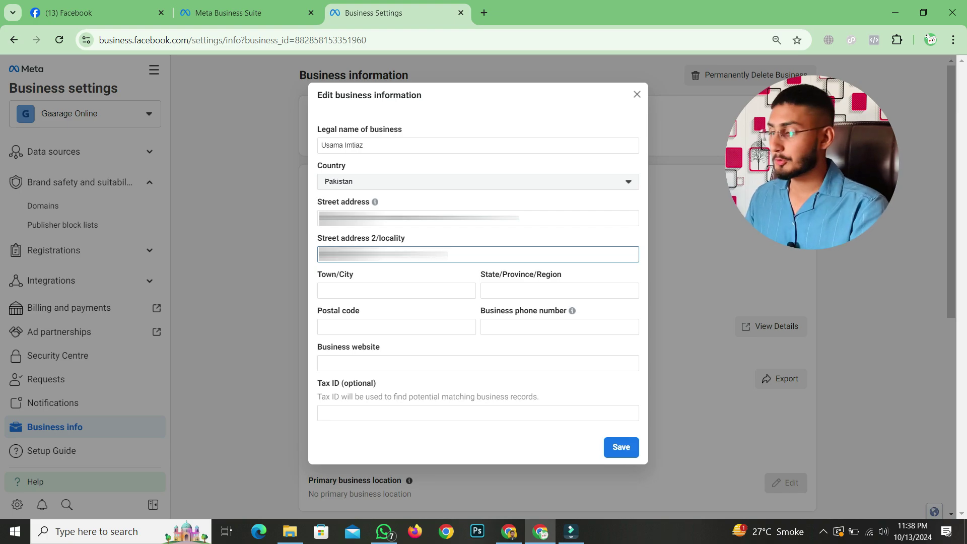
left_click_drag(321, 274, 349, 277)
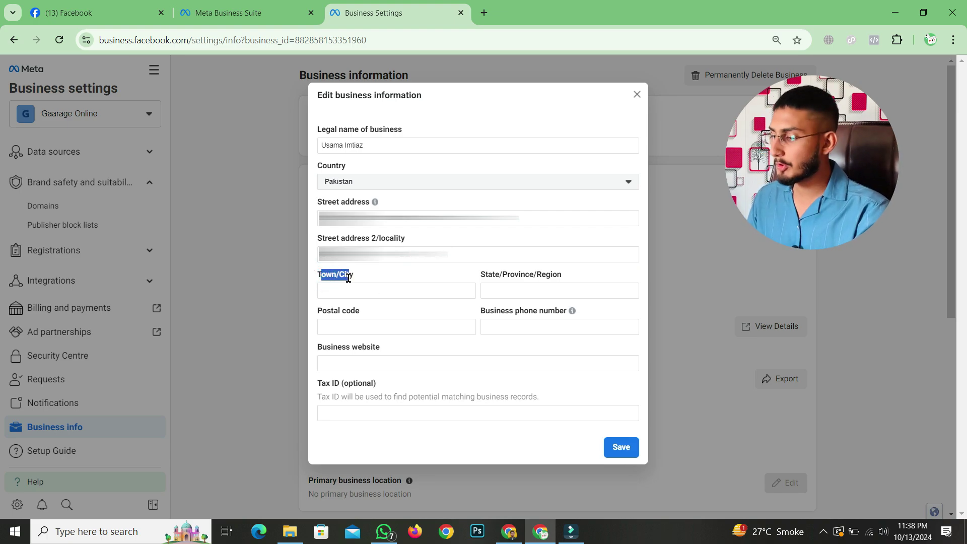
Enter Faisalabad as town, Punjab as region and 38000 as postal code
left_click(369, 288)
type("Fa")
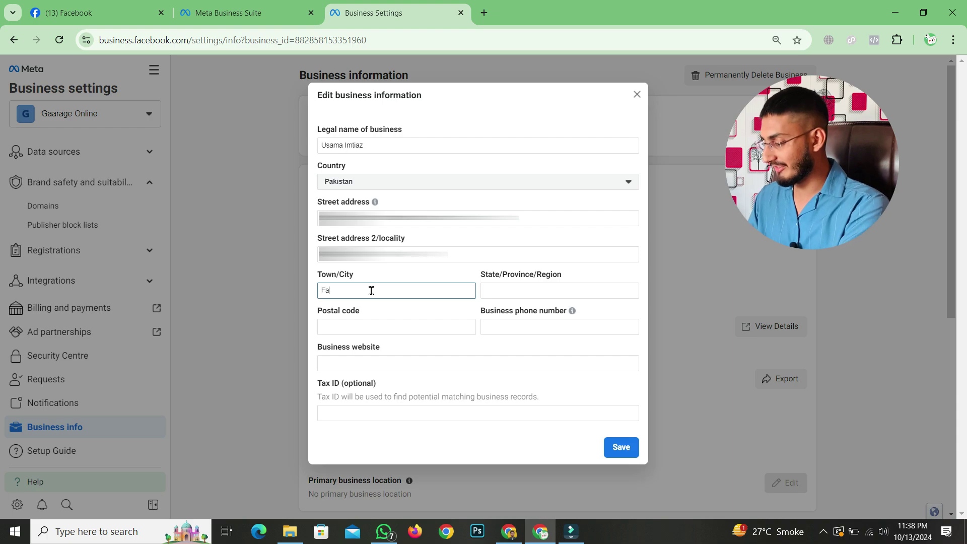
type("isalabad")
left_click_drag(487, 275, 554, 270)
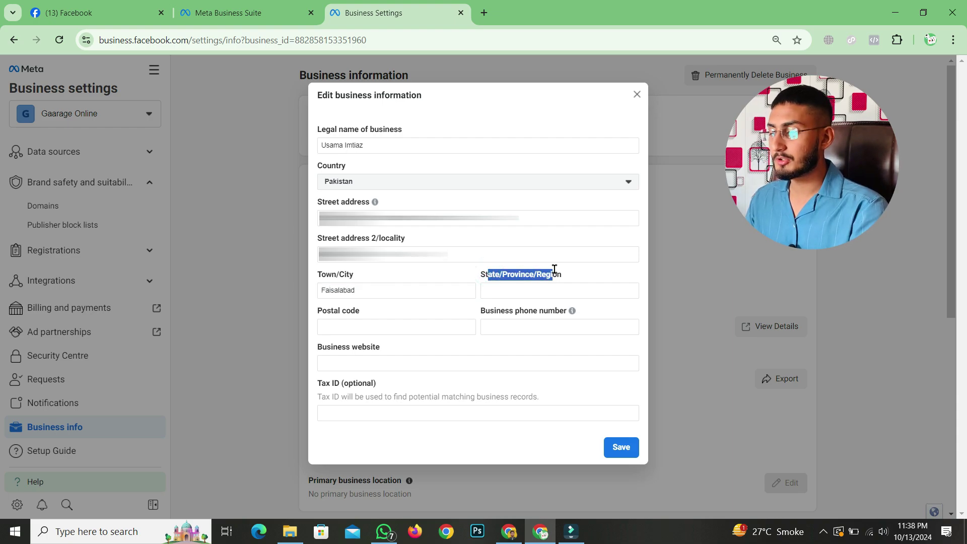
left_click(523, 294)
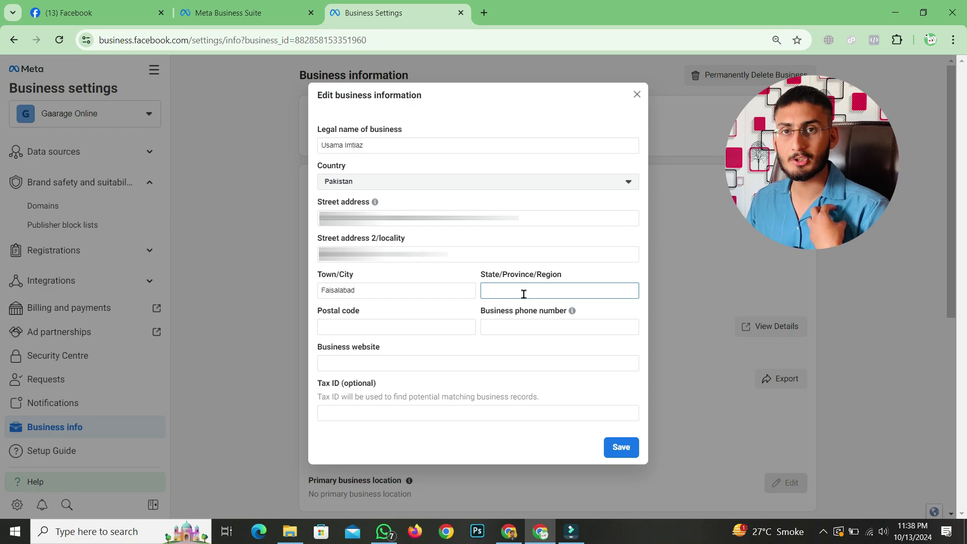
type("Punjab")
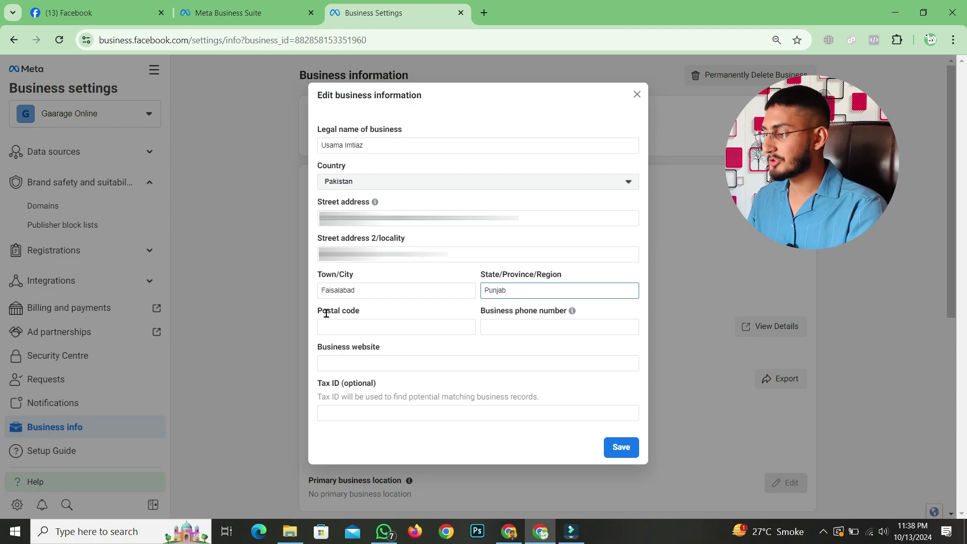
left_click_drag(323, 311, 346, 314)
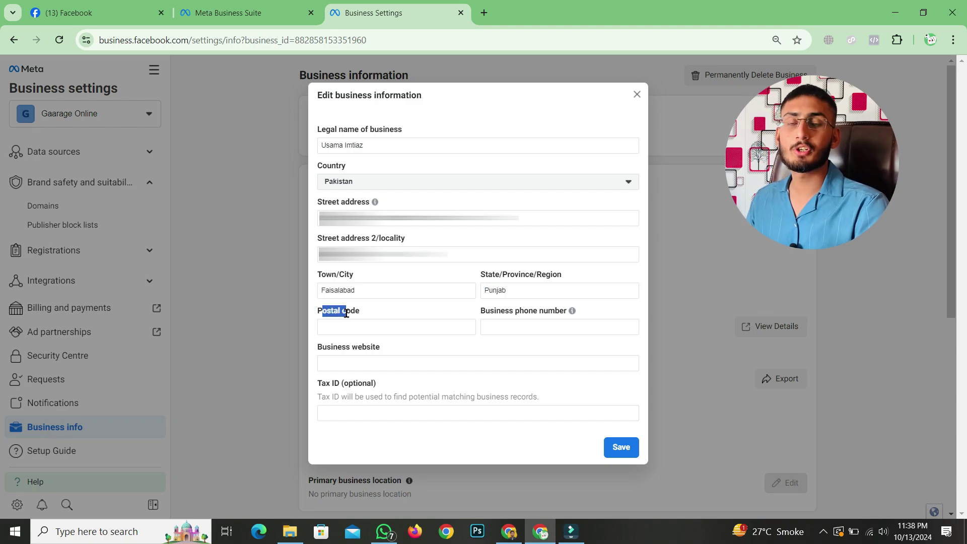
left_click(371, 328)
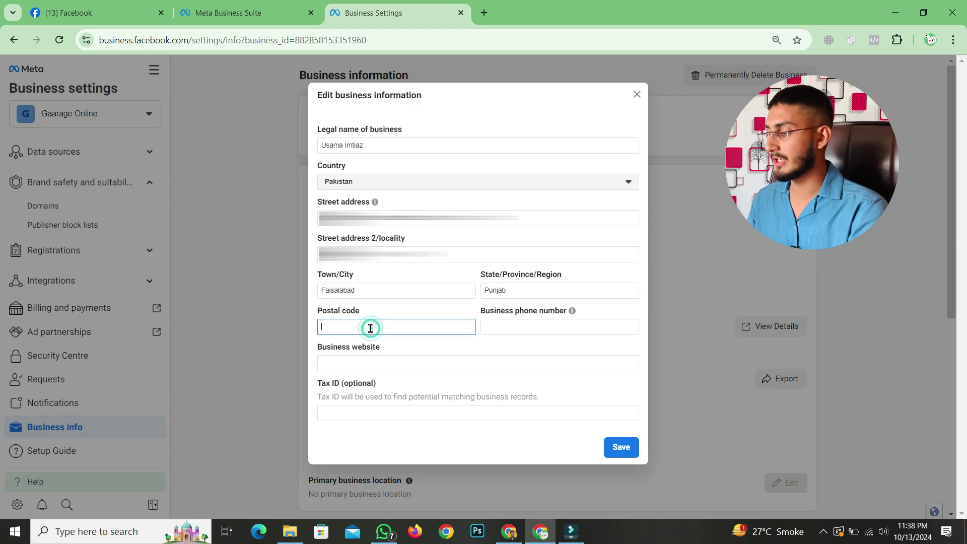
type("3800")
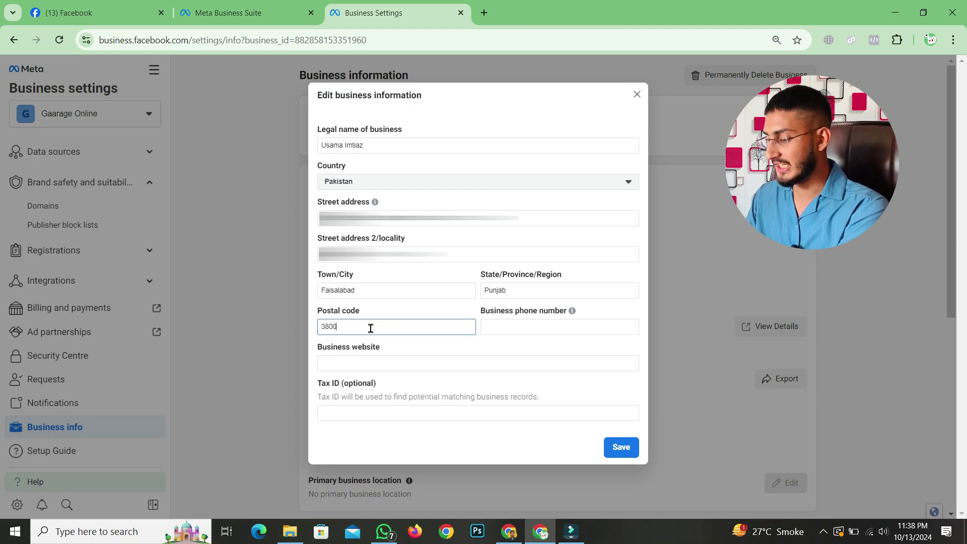
type("0")
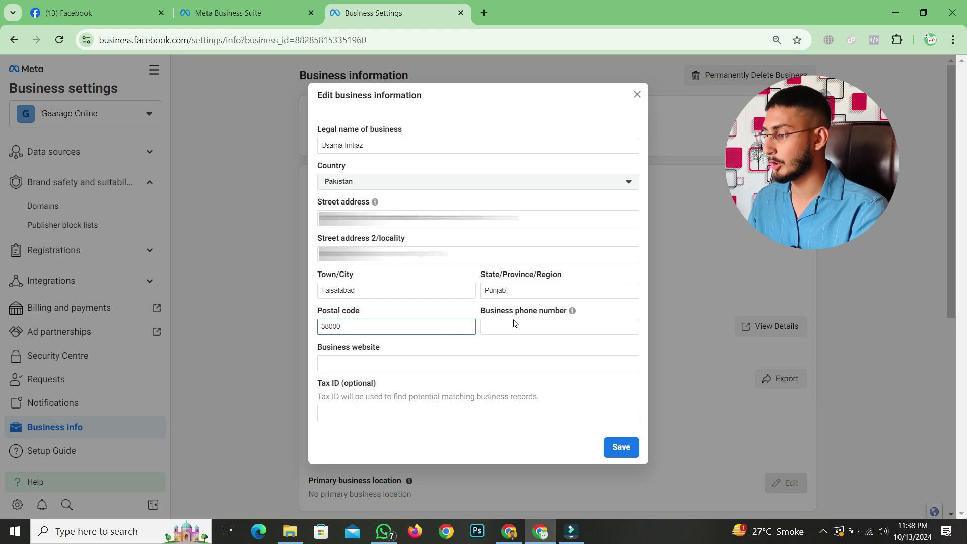
left_click_drag(496, 311, 551, 311)
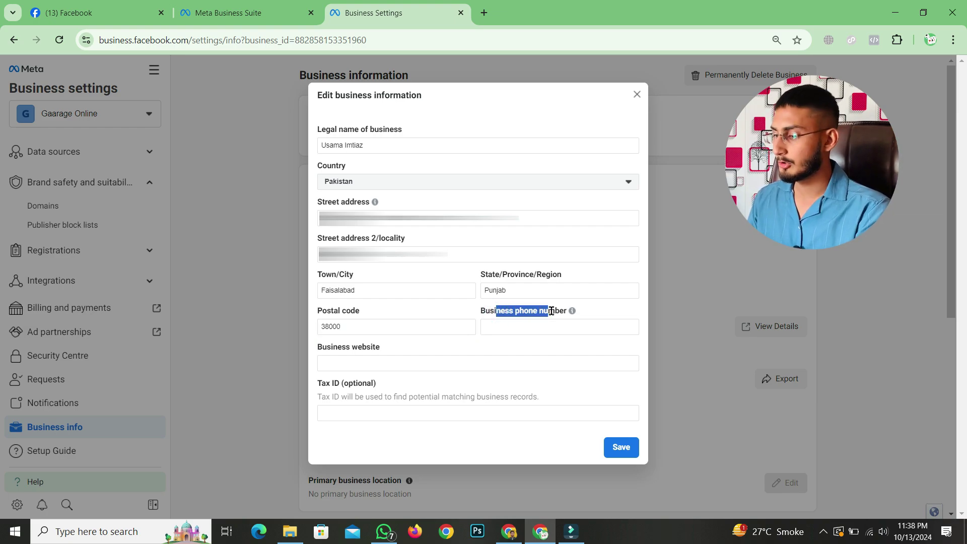
left_click(528, 325)
type("0")
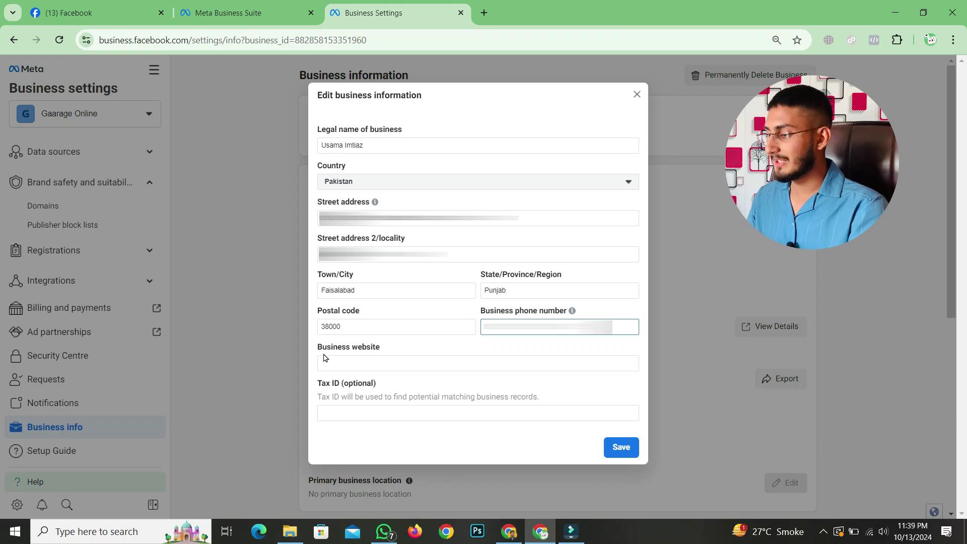
left_click_drag(323, 347, 364, 348)
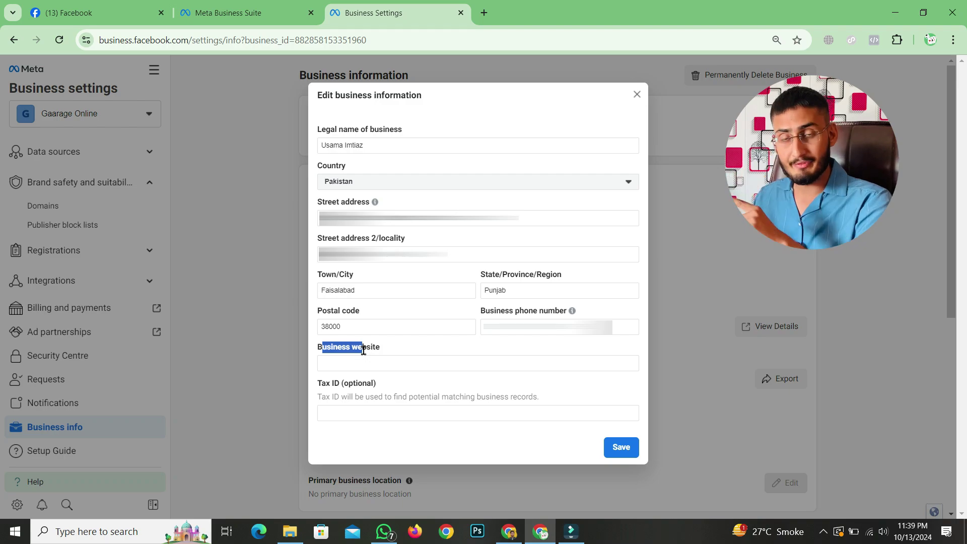
left_click(389, 361)
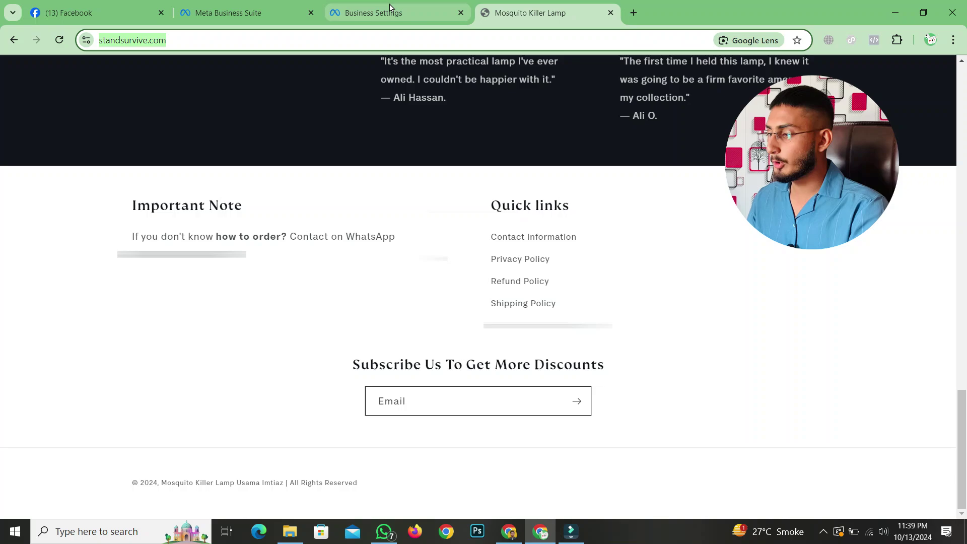
left_click(393, 12)
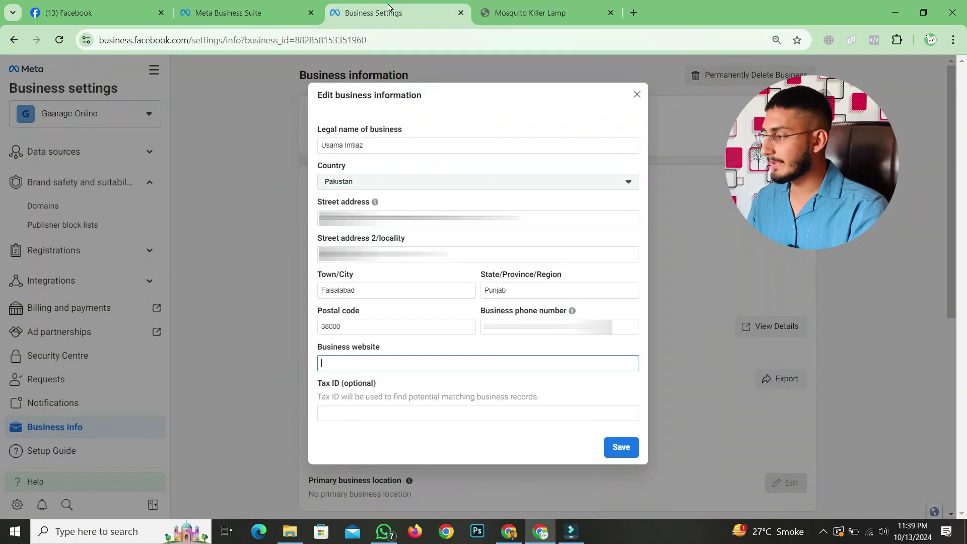
type("https://www.standsurvive.com/")
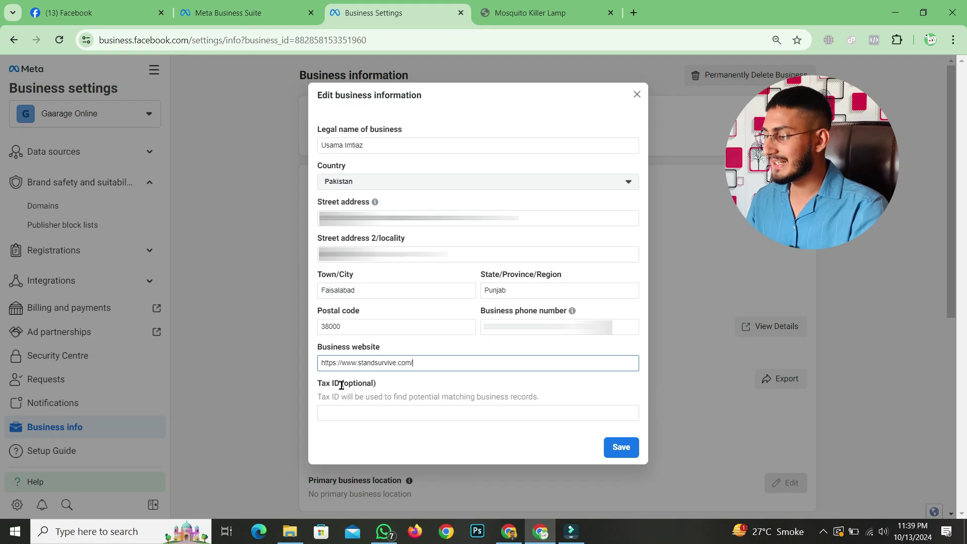
left_click_drag(341, 385, 368, 386)
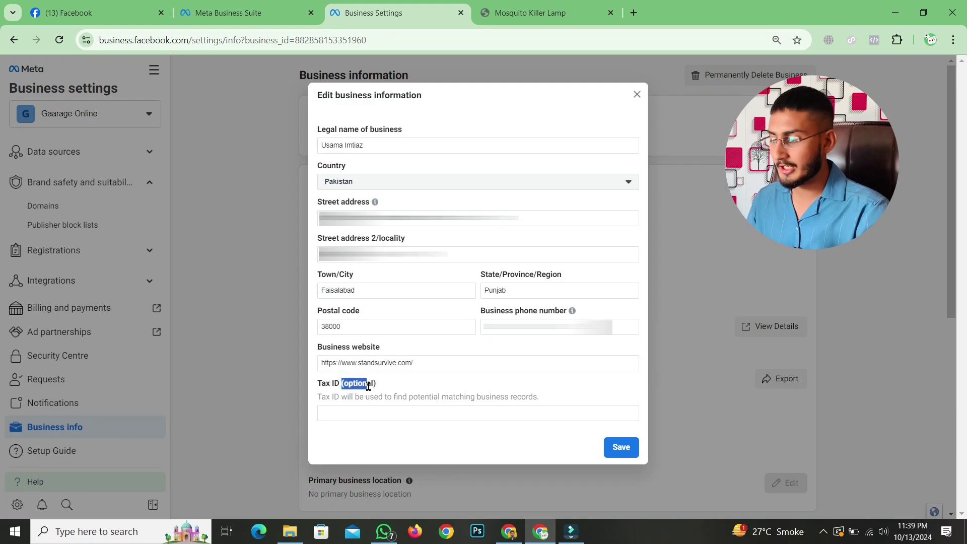
left_click_drag(434, 363, 320, 366)
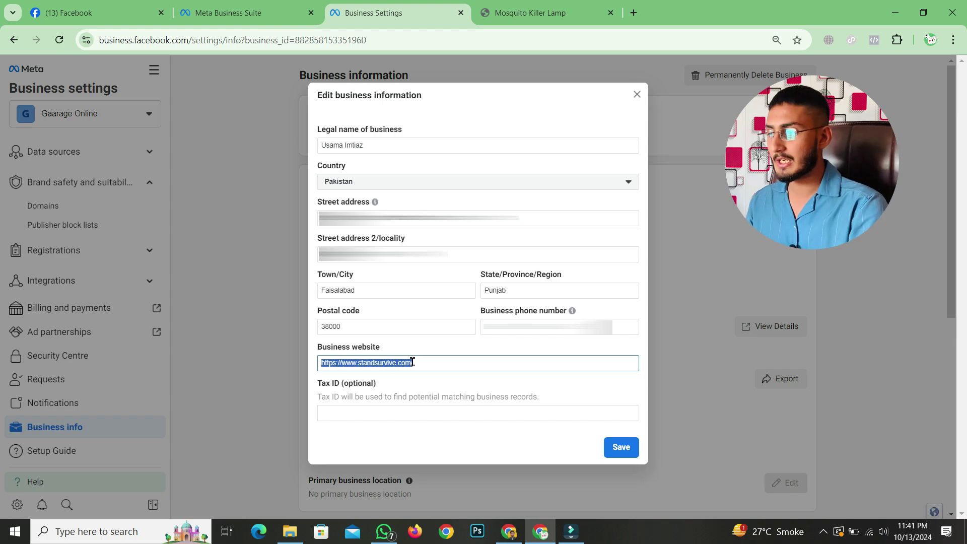
left_click(545, 12)
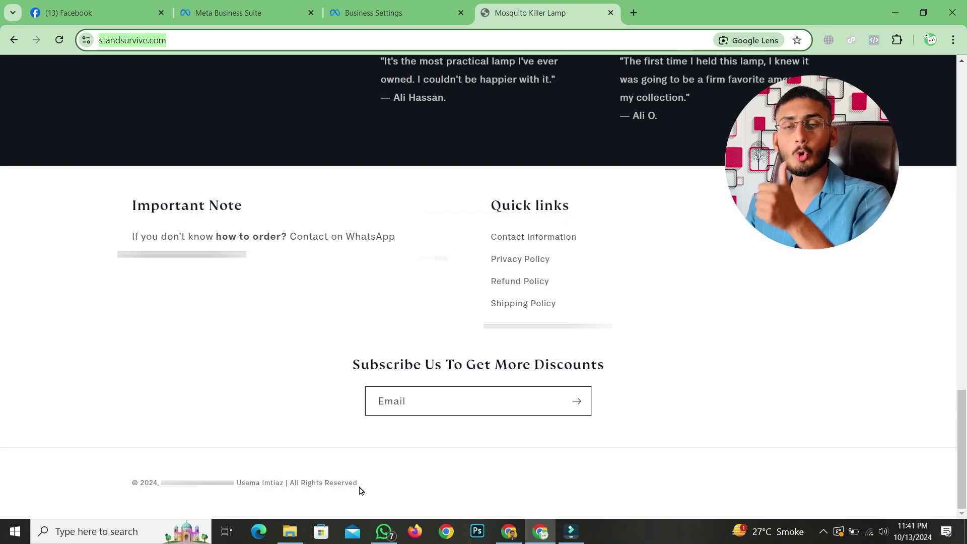
left_click(399, 12)
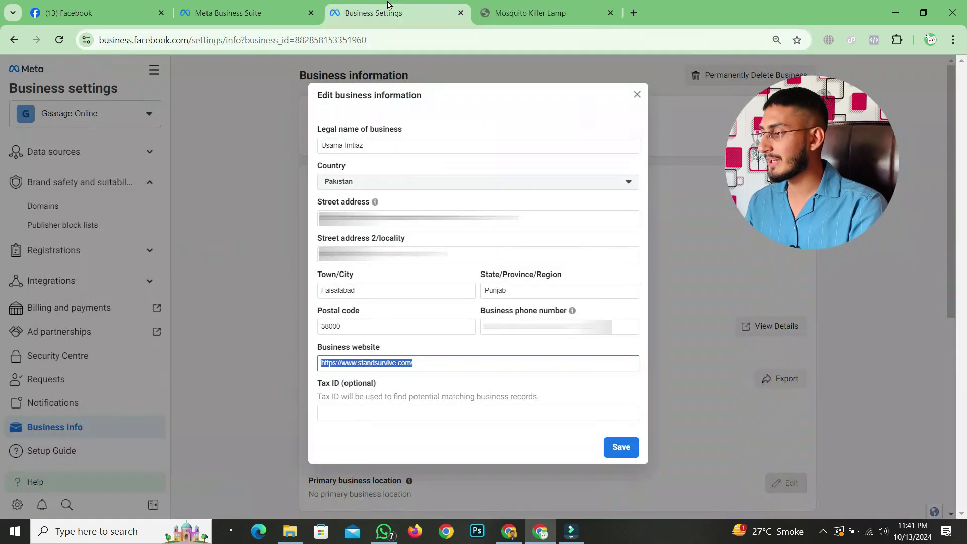
left_click_drag(328, 384, 371, 384)
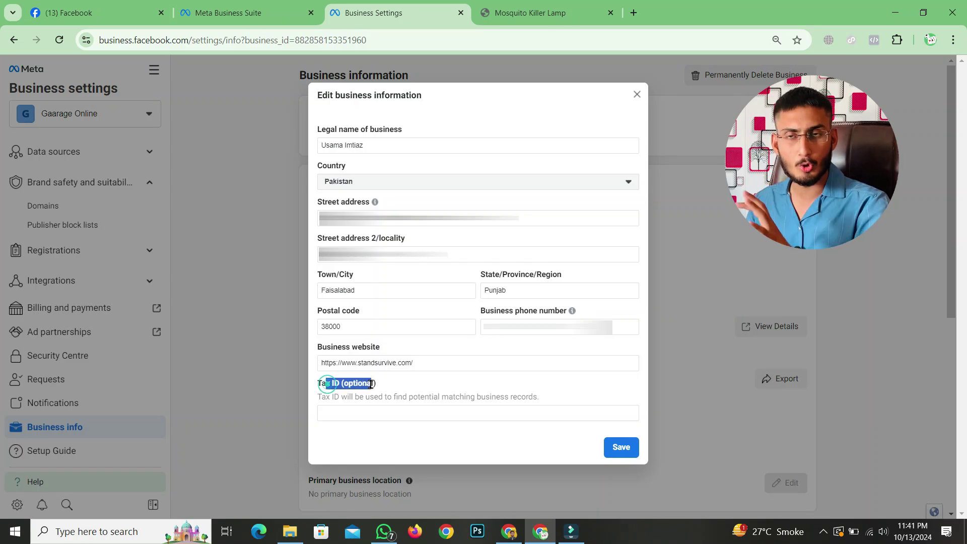
Save the business information and go from the Unverified status to Security Centre
left_click(617, 449)
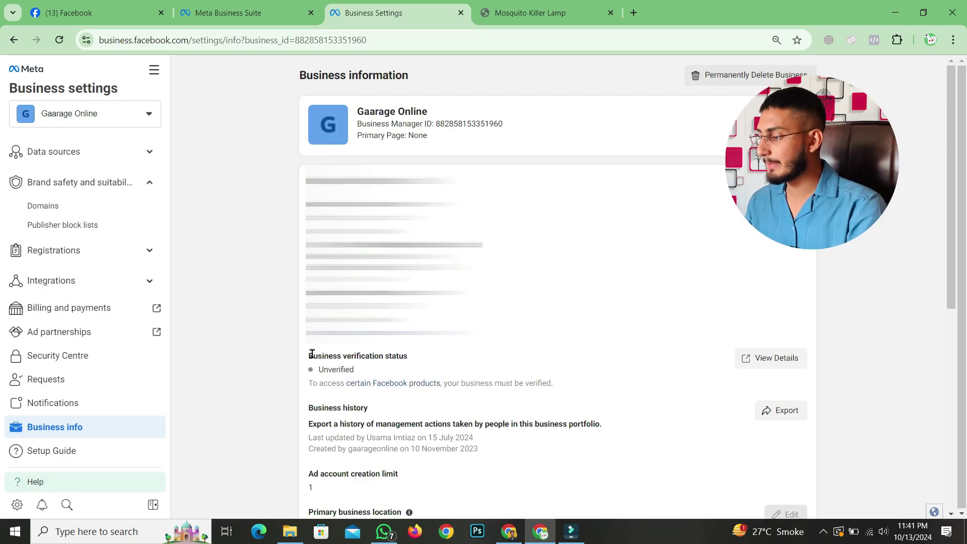
left_click_drag(312, 355, 396, 356)
left_click_drag(318, 369, 355, 373)
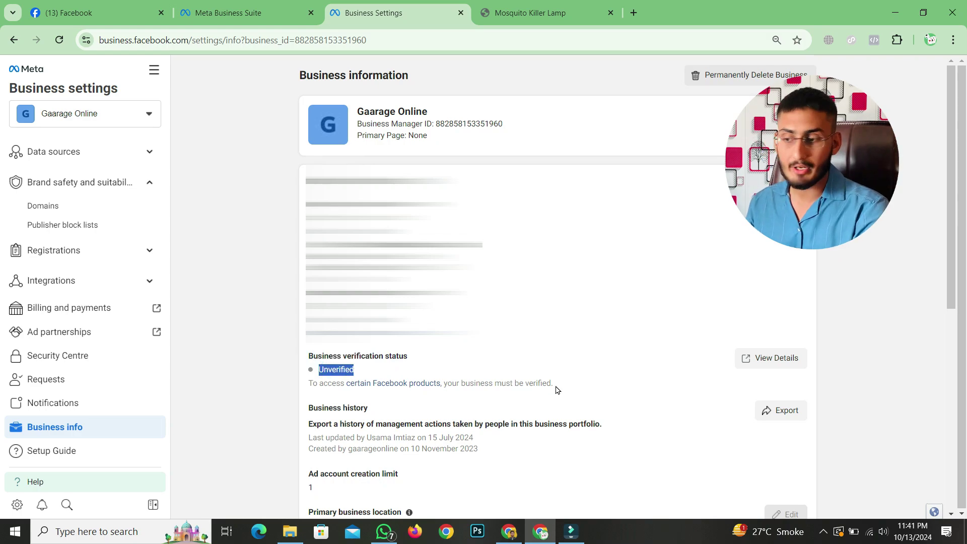
left_click(779, 360)
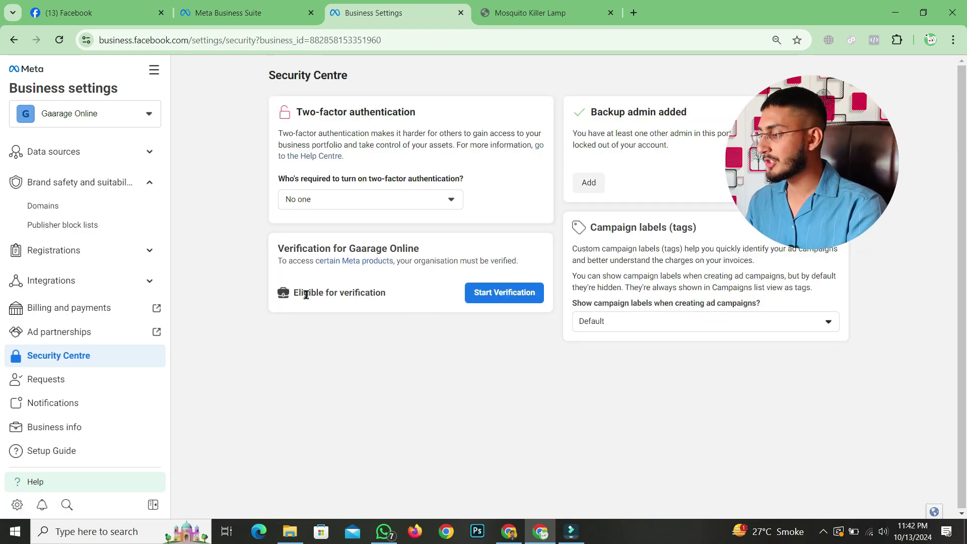
left_click_drag(299, 292, 370, 294)
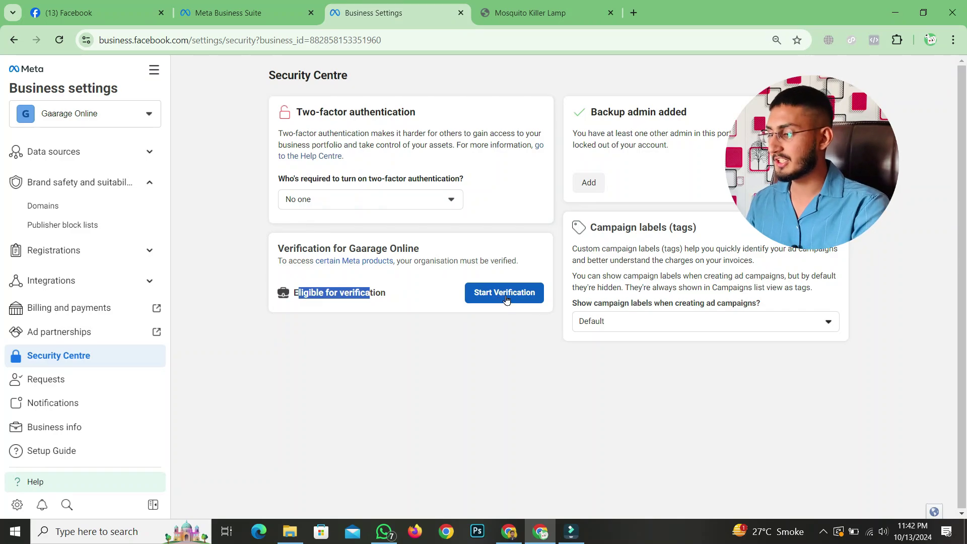
Start Verification and review its steps: verify details, confirm connection, upload documents
left_click(503, 294)
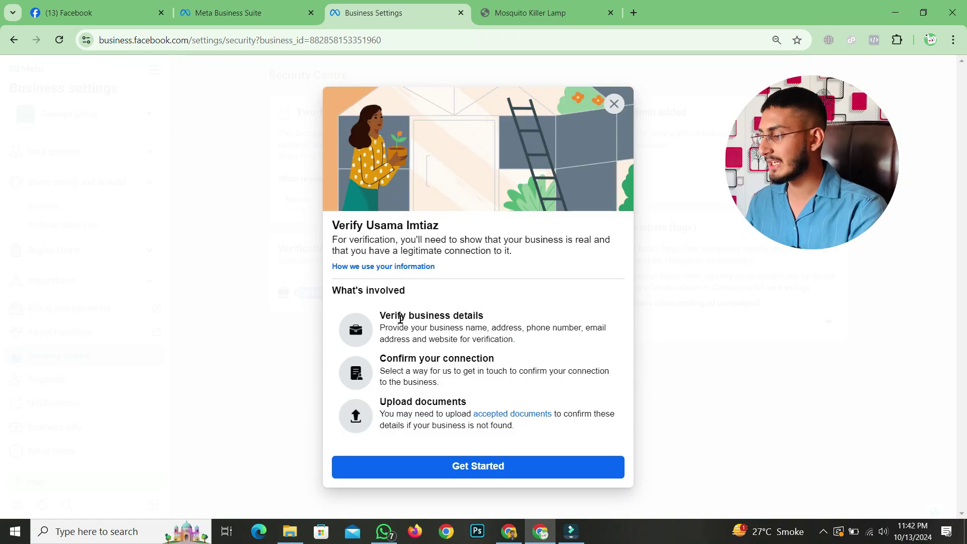
left_click_drag(394, 316, 471, 317)
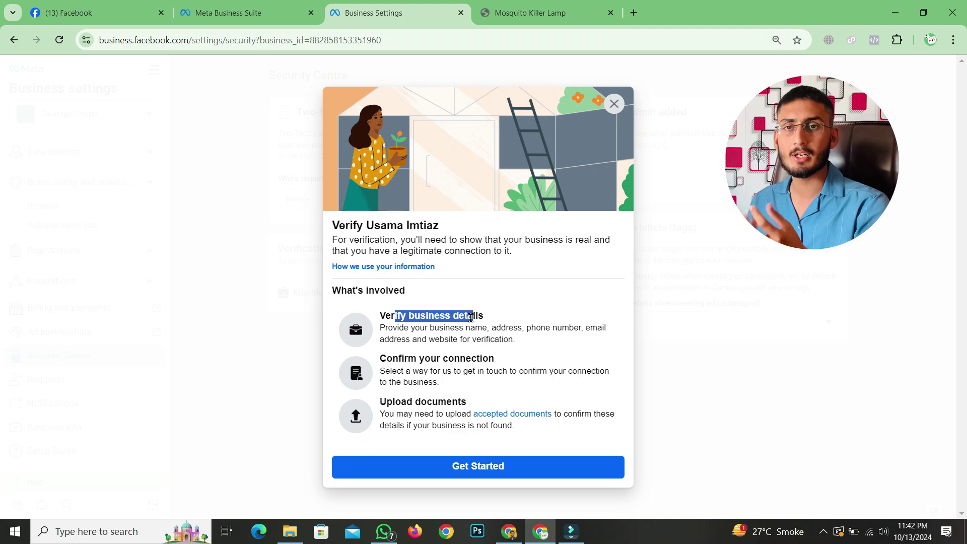
left_click_drag(409, 329, 519, 344)
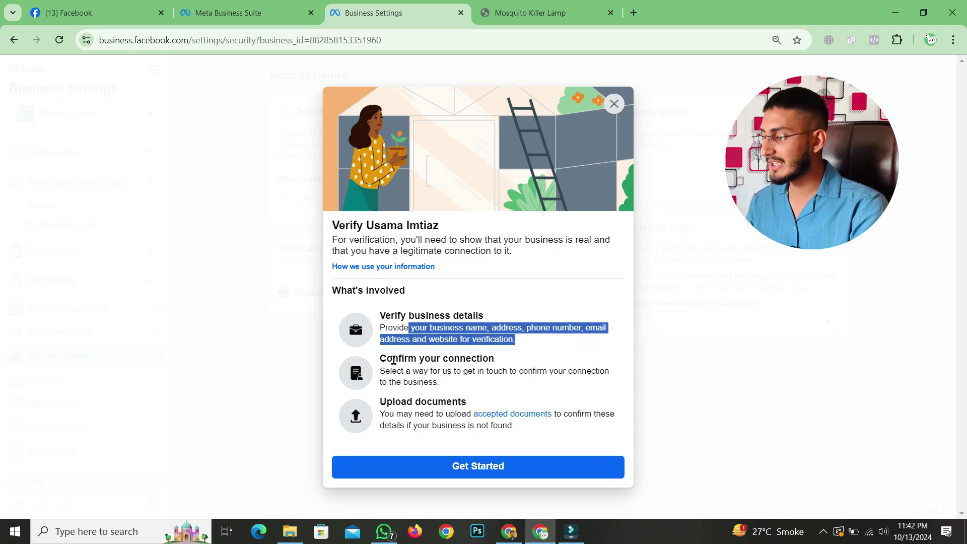
left_click_drag(394, 359, 471, 358)
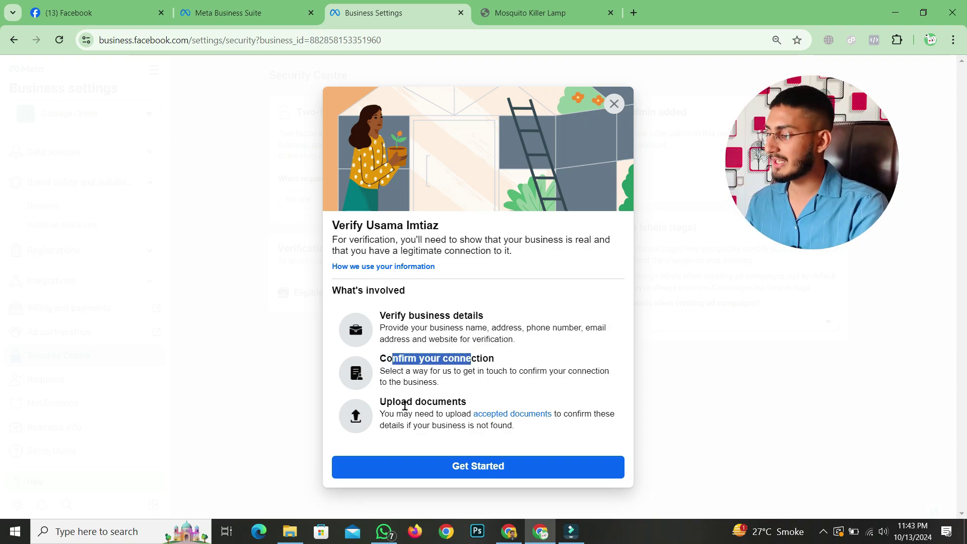
left_click_drag(406, 403, 437, 406)
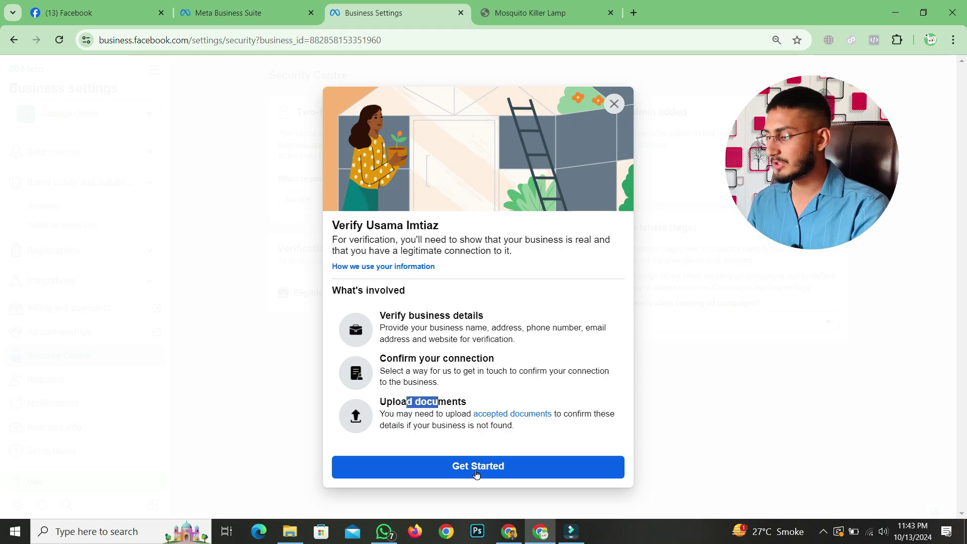
Begin the walkthrough, confirm Pakistan as country and choose Corporation as business type
left_click(490, 472)
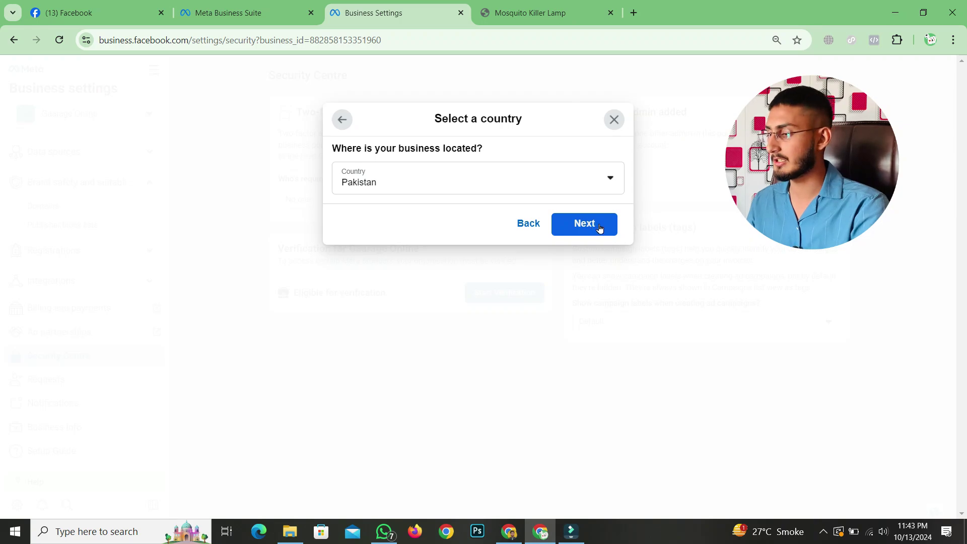
left_click(584, 224)
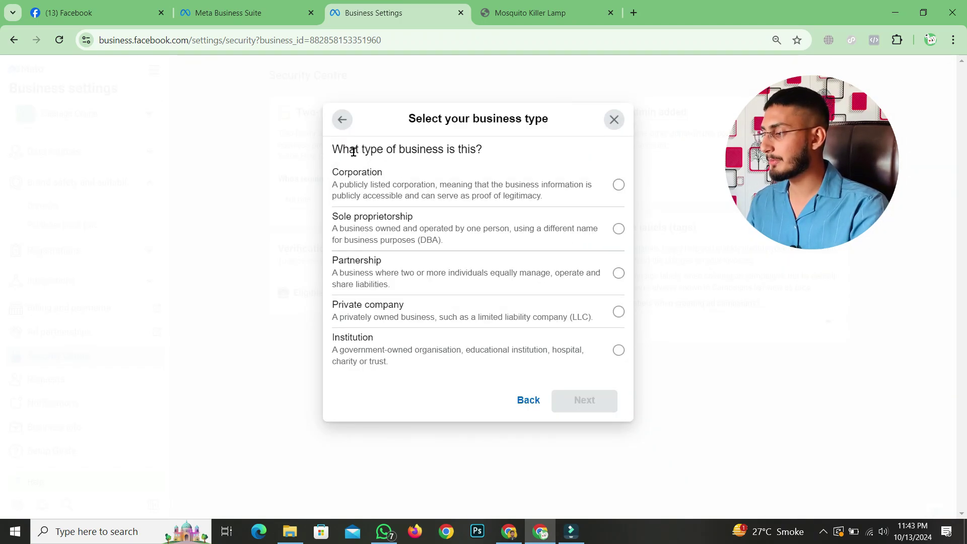
left_click_drag(354, 151, 468, 153)
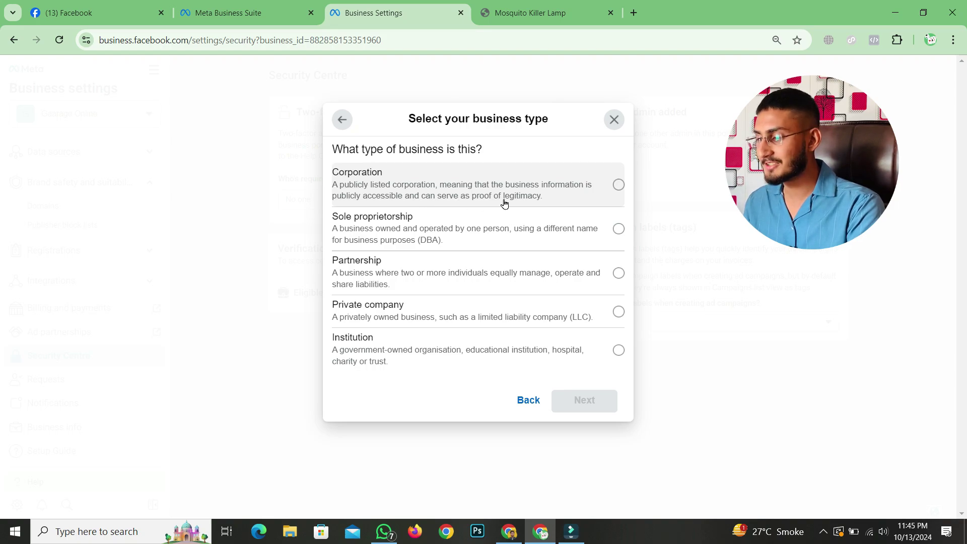
left_click(618, 187)
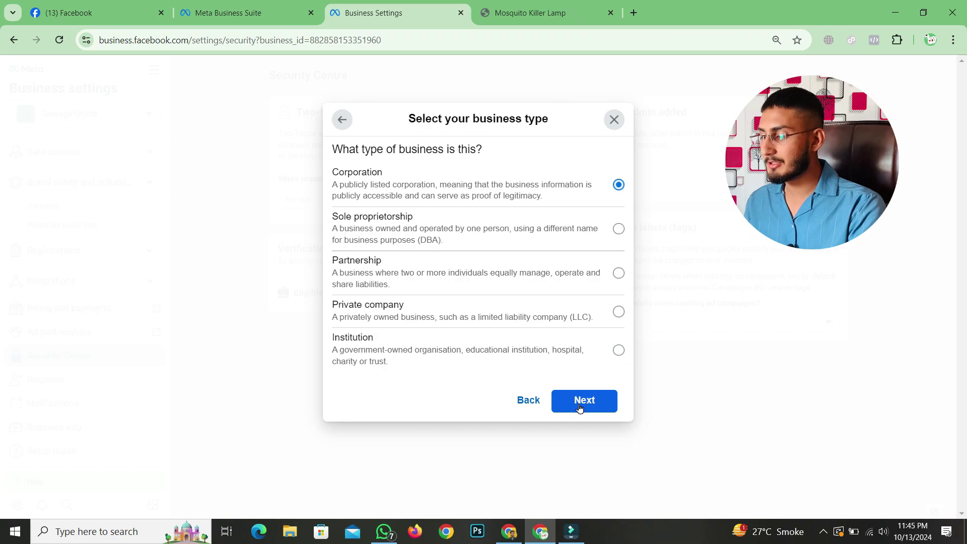
Continue past business type, check the prefilled business details and submit them for lookup
left_click(581, 406)
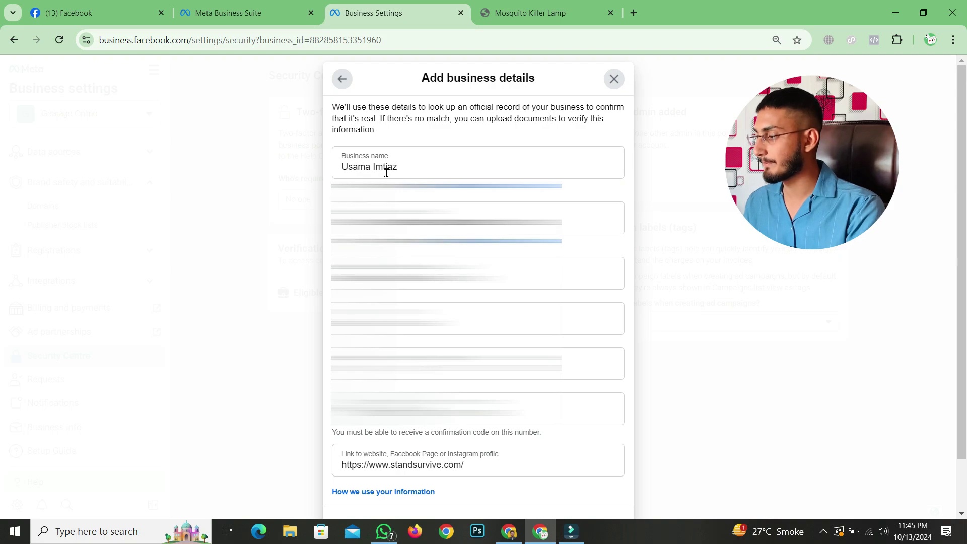
left_click_drag(417, 167, 334, 163)
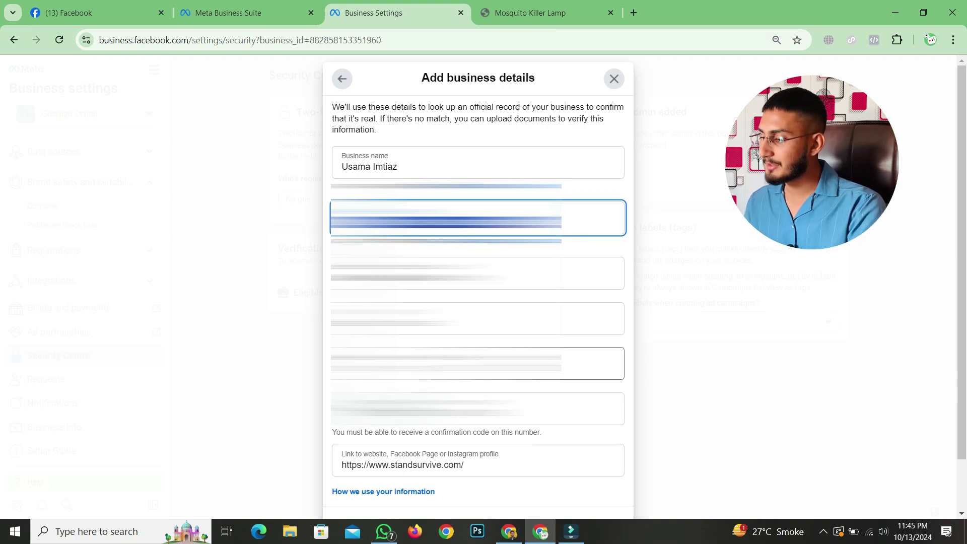
left_click(580, 227)
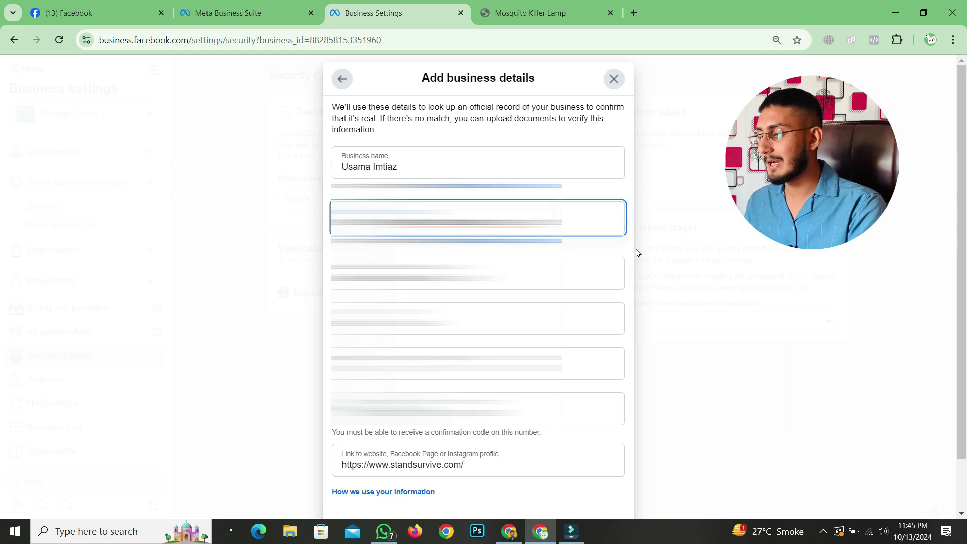
scroll(649, 308, "down", 2)
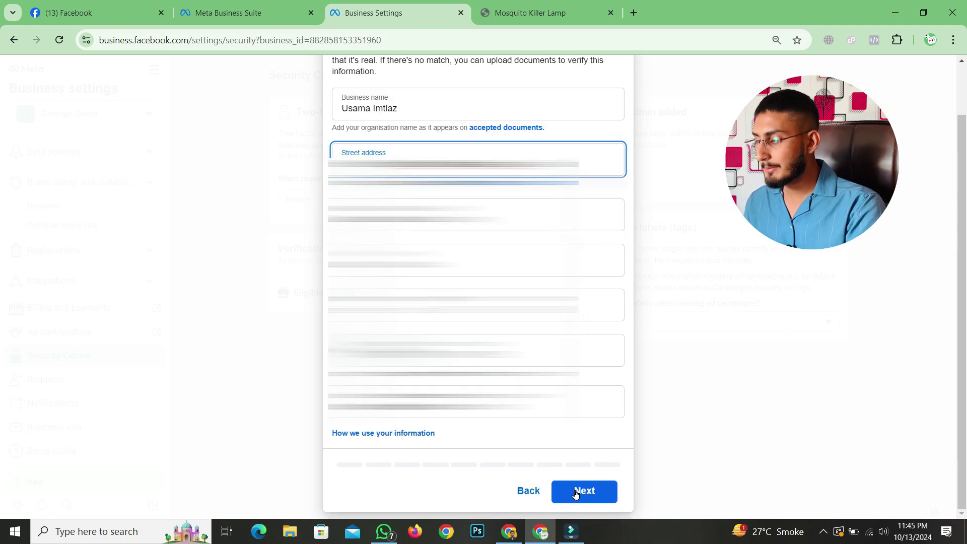
left_click(588, 492)
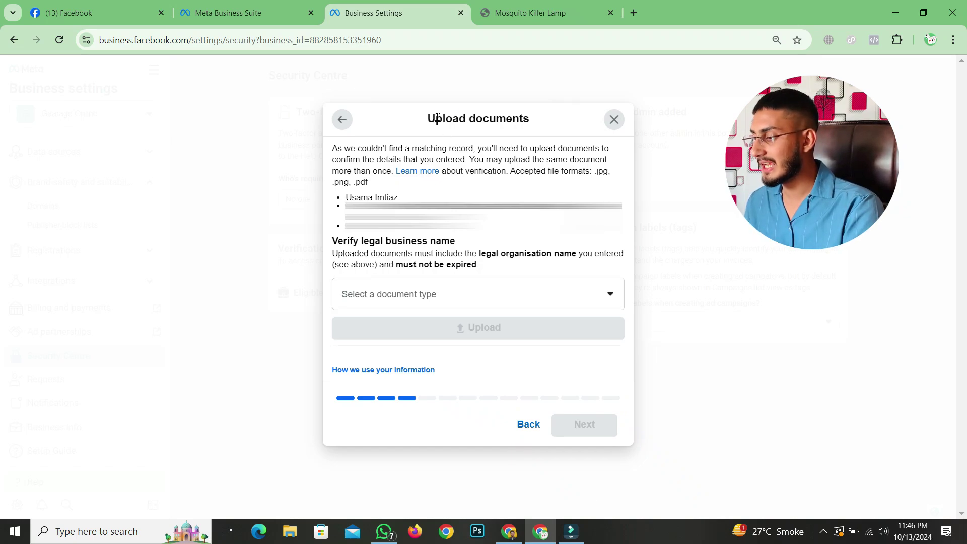
left_click_drag(436, 117, 516, 115)
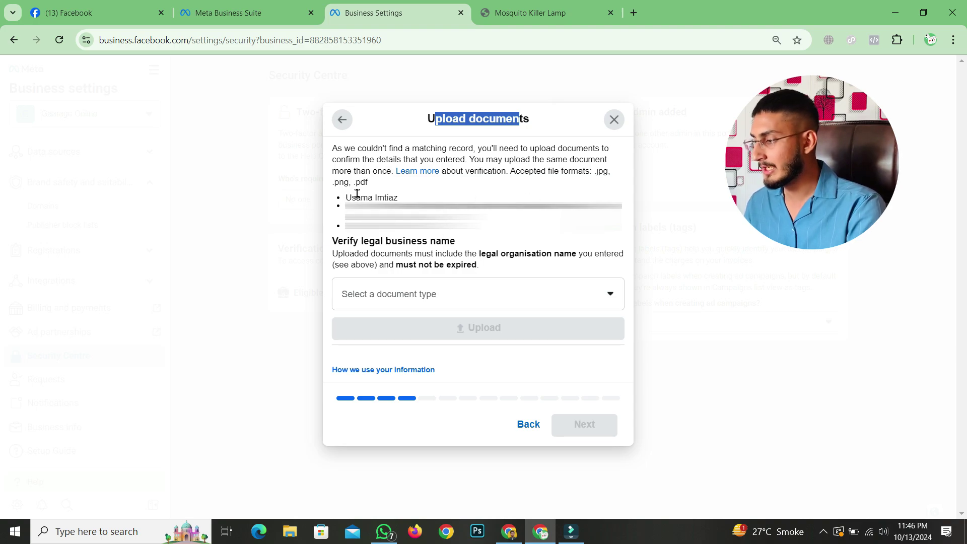
left_click_drag(524, 170, 615, 178)
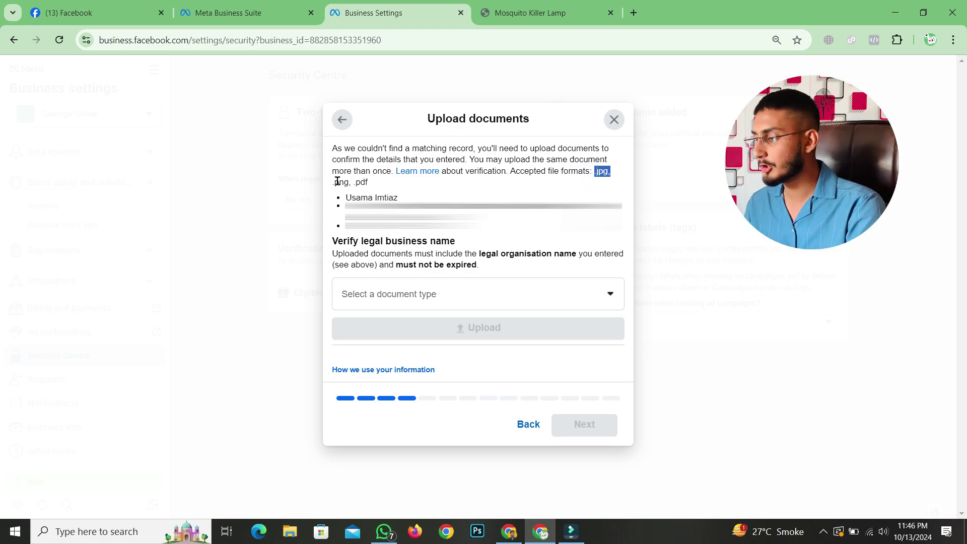
left_click_drag(331, 181, 374, 184)
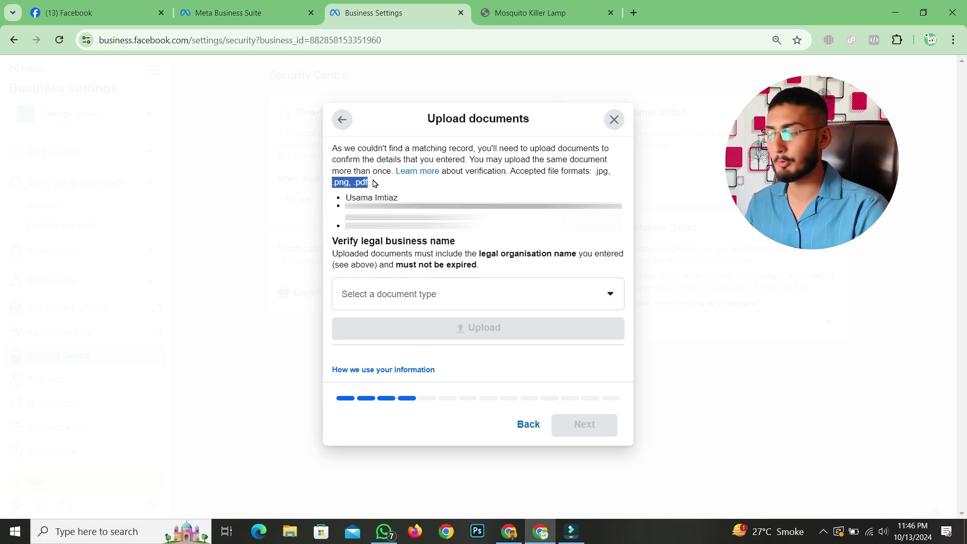
left_click(363, 174)
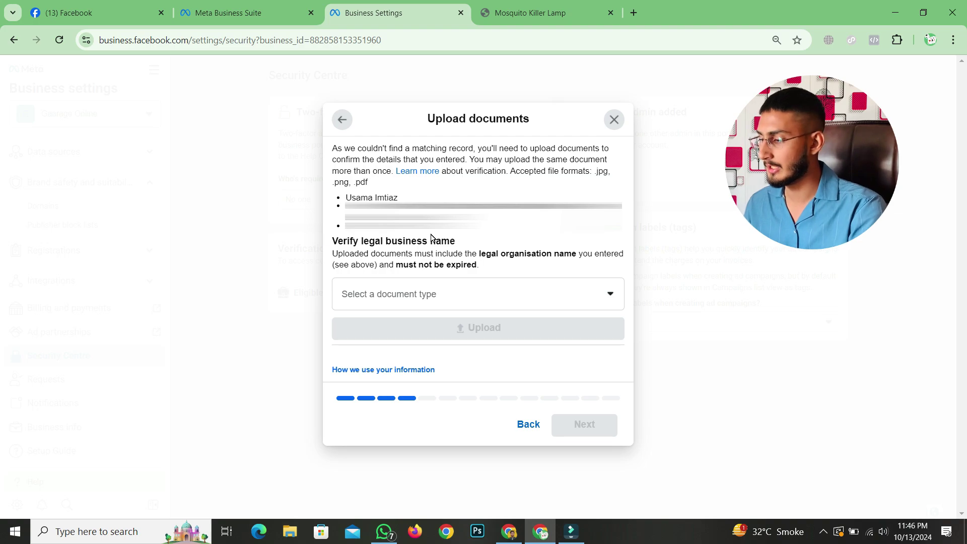
left_click_drag(353, 243, 444, 241)
left_click(442, 242)
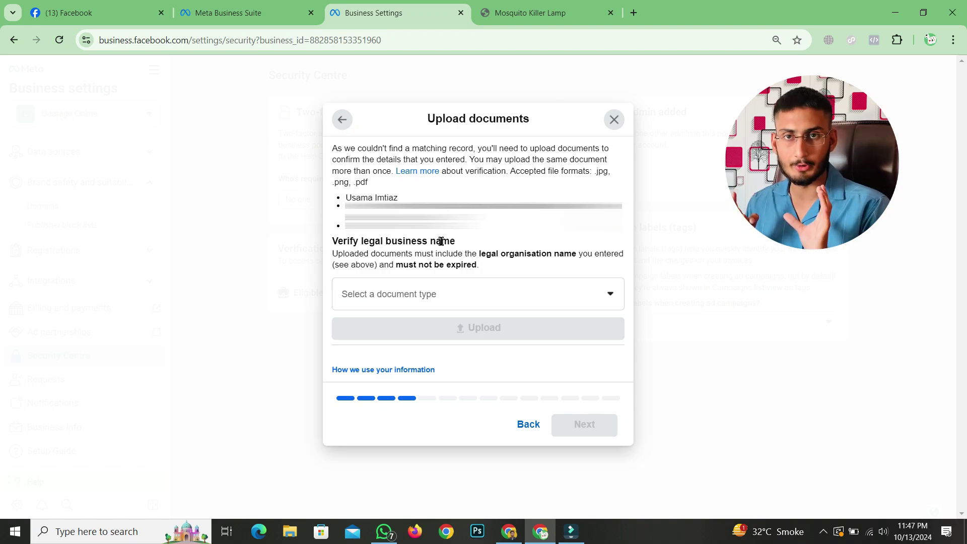
Choose Business bank statement from the document type list for the legal business name
left_click(499, 302)
left_click(499, 302)
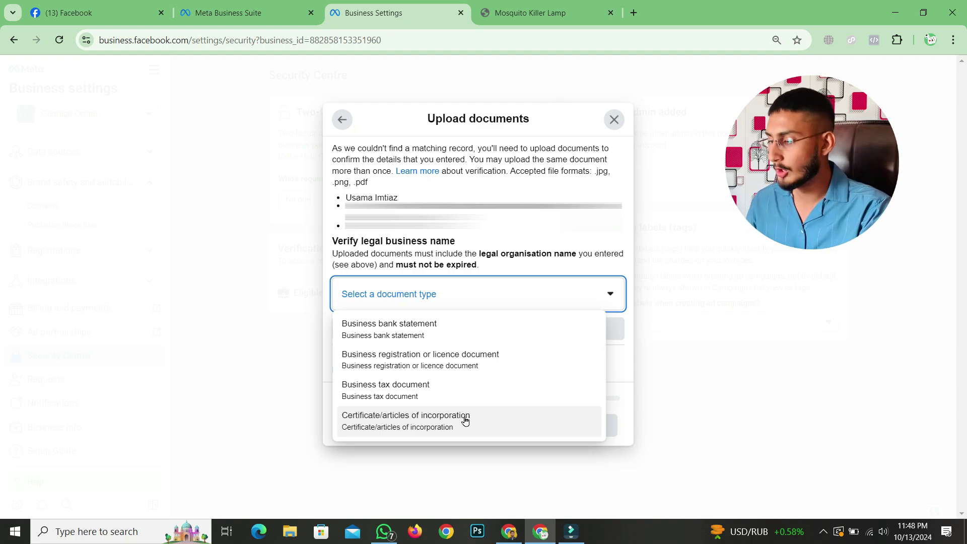
left_click(433, 333)
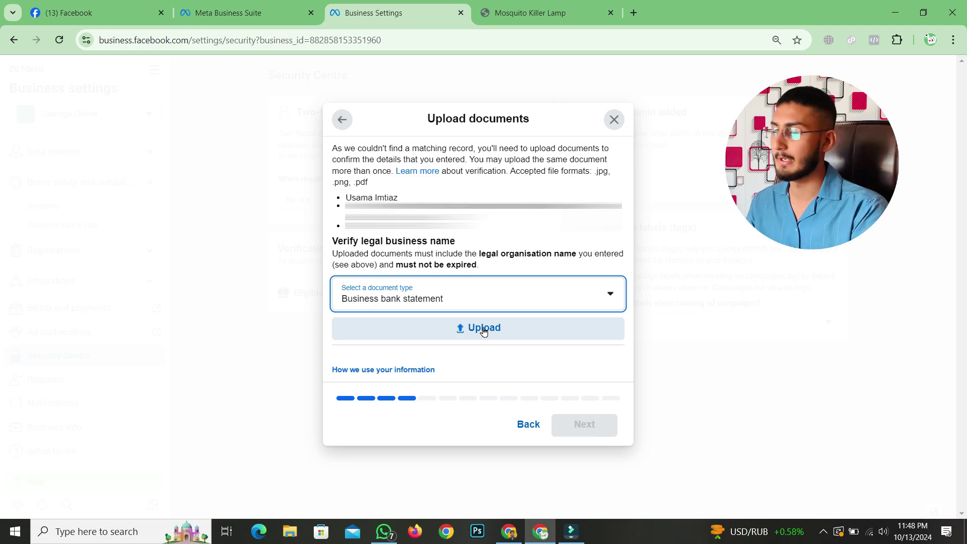
Upload the business bank statement PDF as legal-name proof
left_click(496, 330)
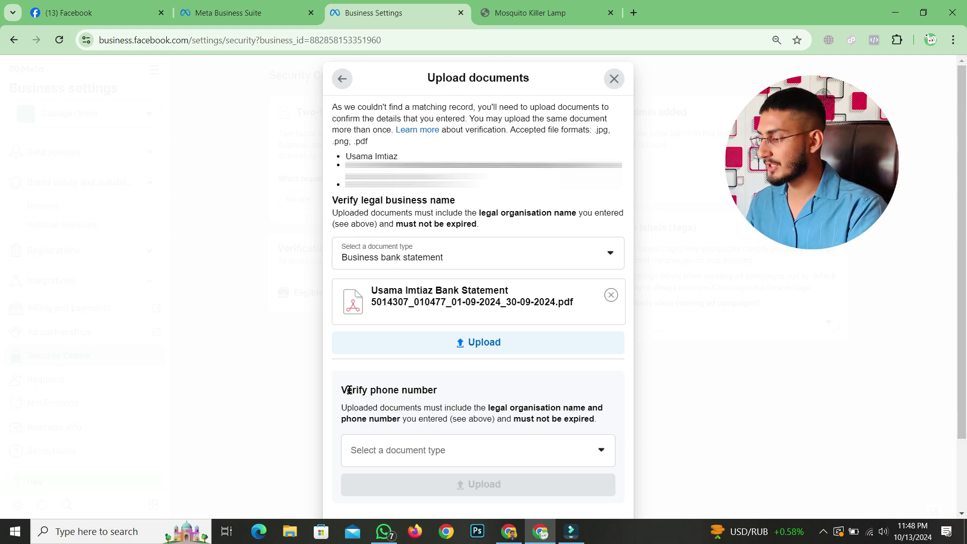
left_click_drag(349, 390, 422, 389)
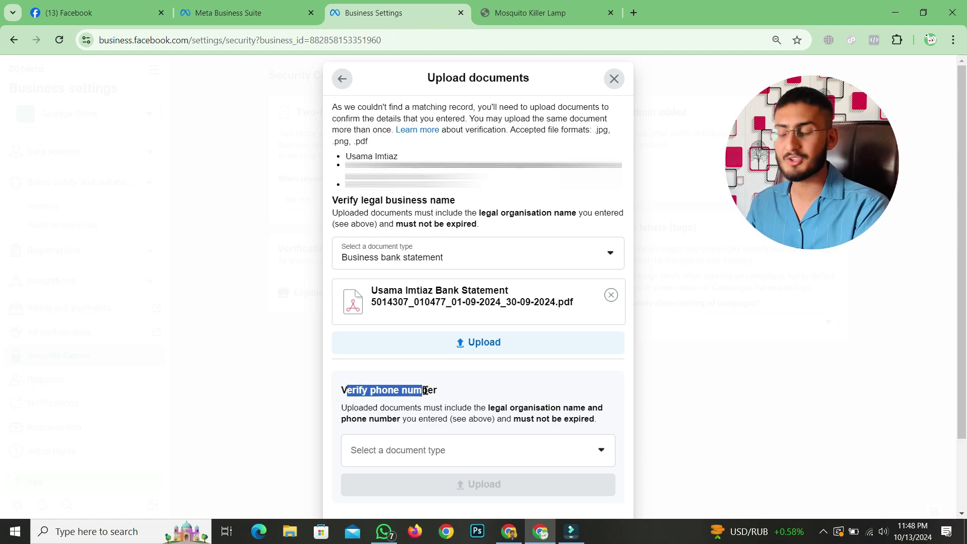
scroll(456, 410, "down", 2)
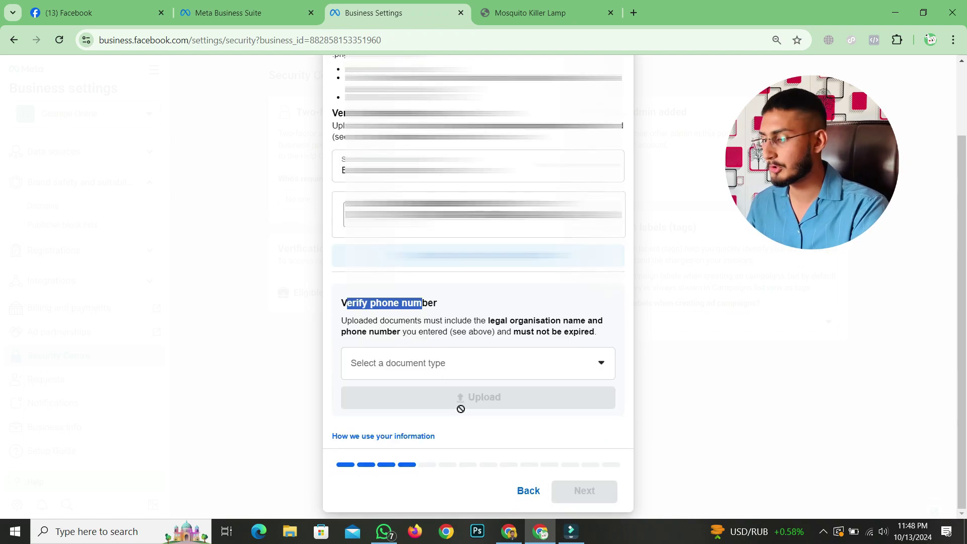
Under Verify phone number, pick Utility bill from the document type list
left_click(571, 370)
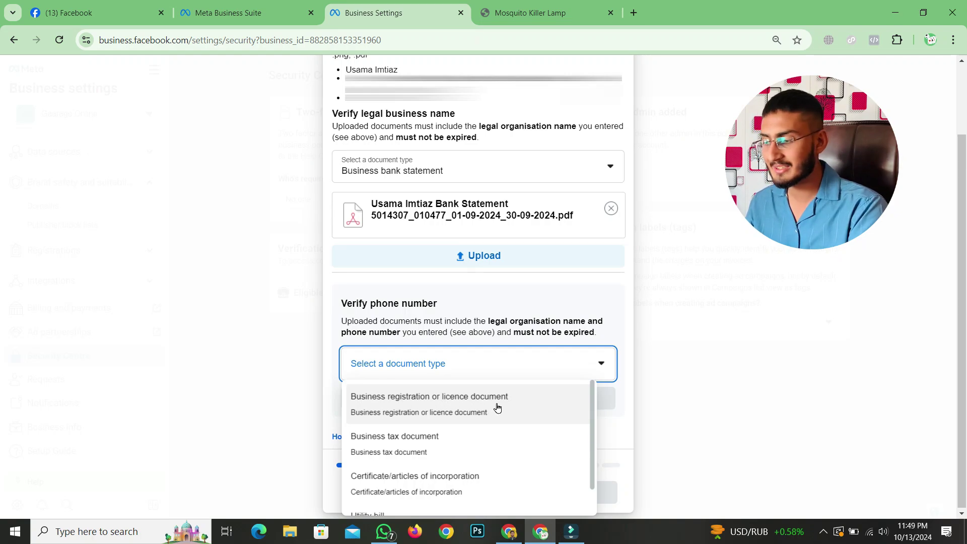
left_click_drag(593, 411, 594, 440)
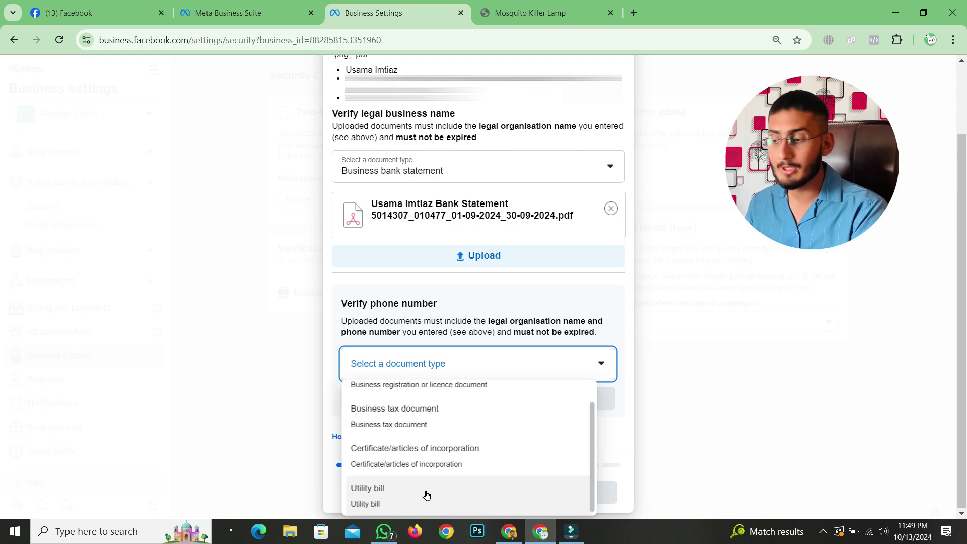
left_click_drag(594, 455, 590, 484)
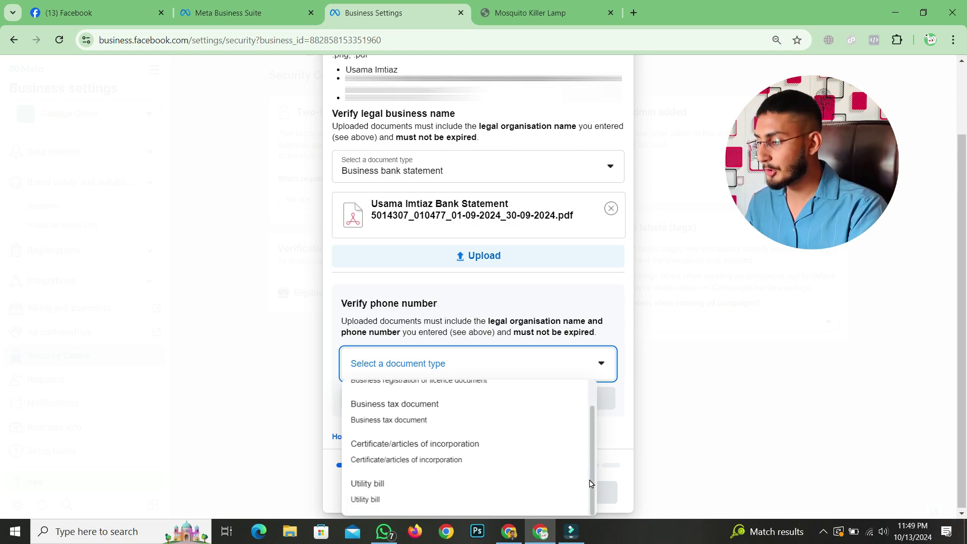
scroll(486, 469, "up", 1)
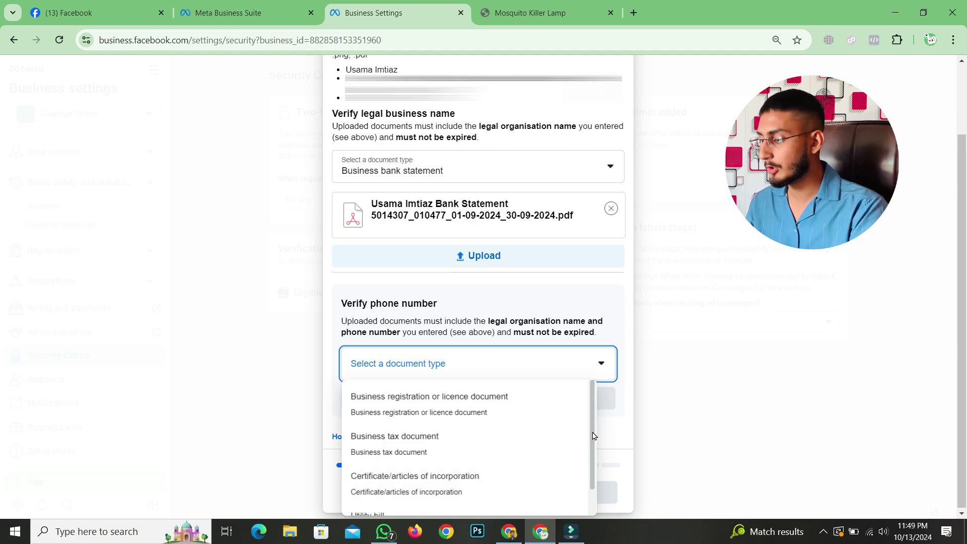
left_click_drag(585, 443, 588, 473)
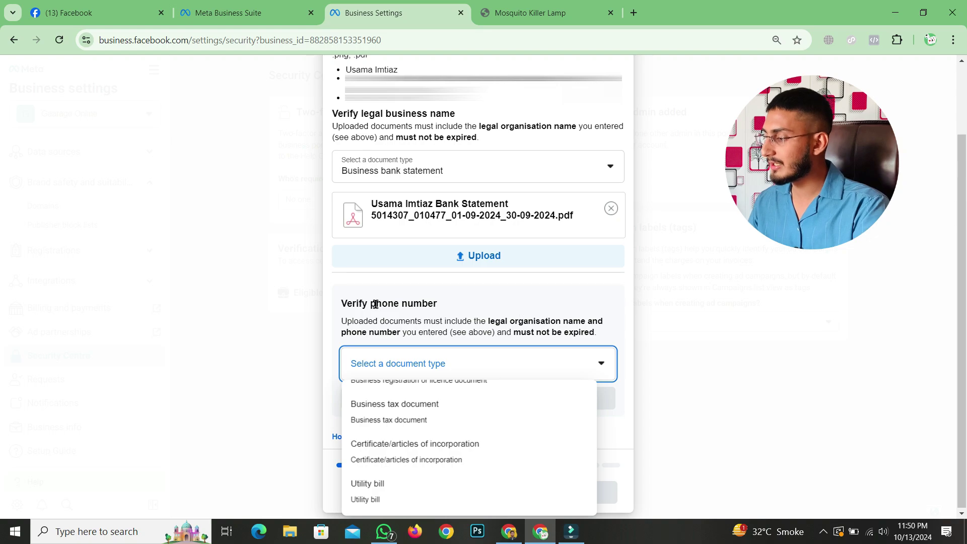
left_click_drag(376, 304, 425, 304)
left_click(457, 373)
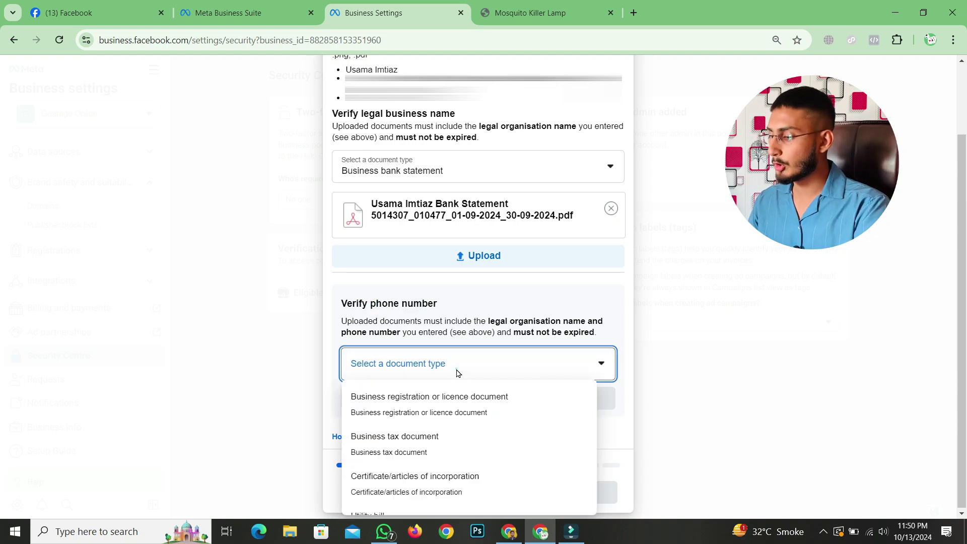
scroll(443, 426, "down", 1)
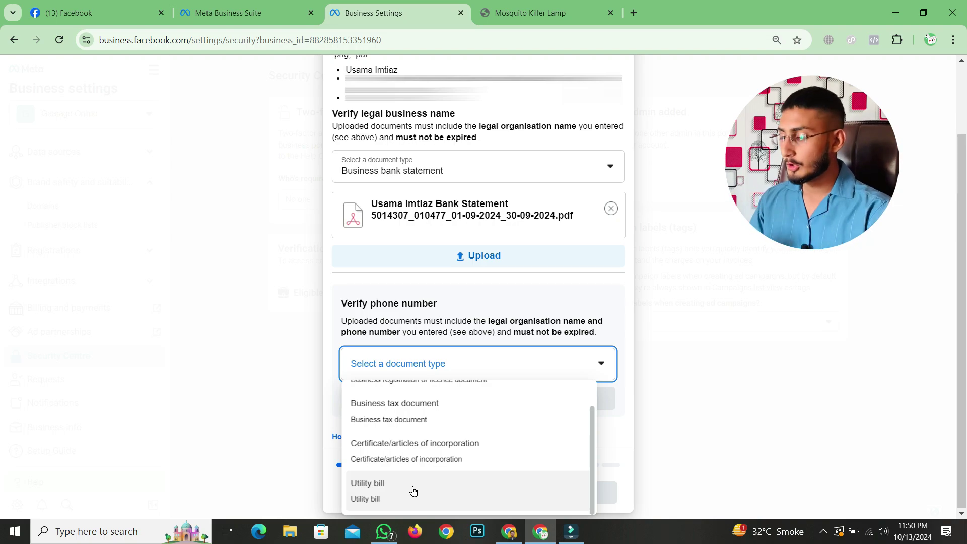
left_click(443, 496)
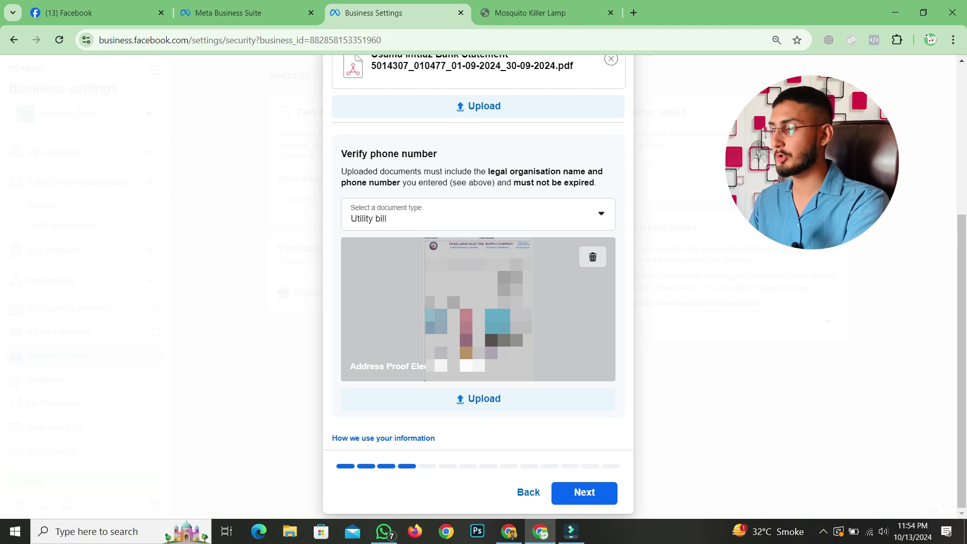
Attach the electricity utility bill as phone proof and continue to contact method selection
left_click_drag(352, 154, 417, 155)
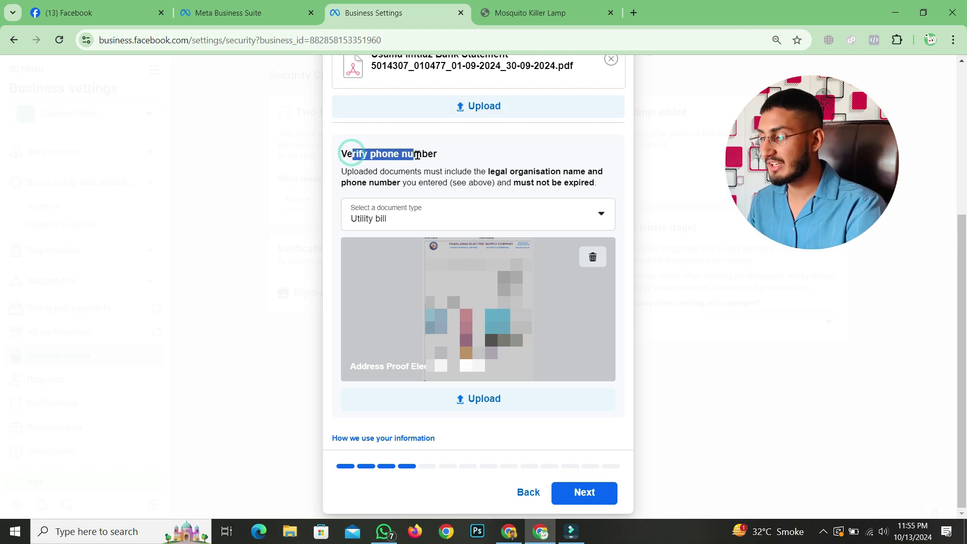
left_click(417, 156)
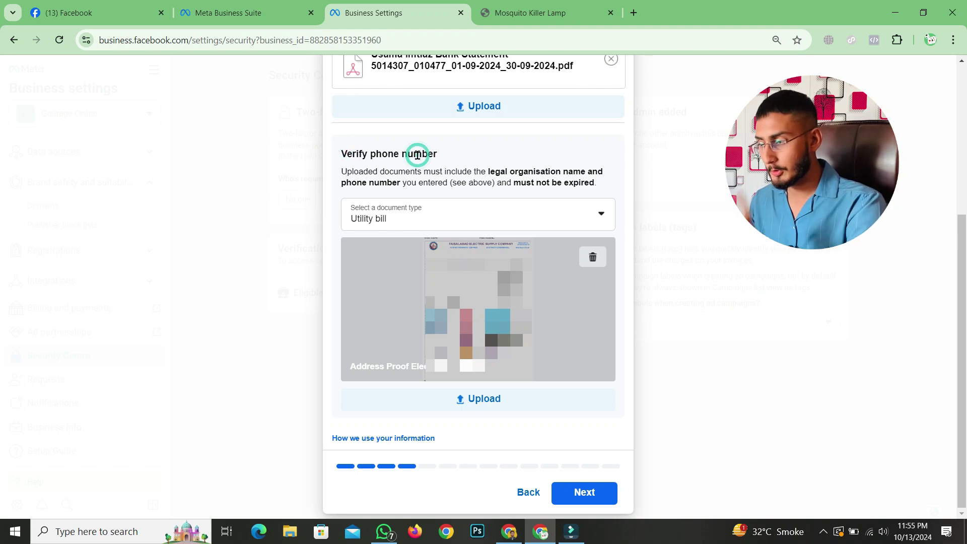
scroll(417, 155, "down", 1)
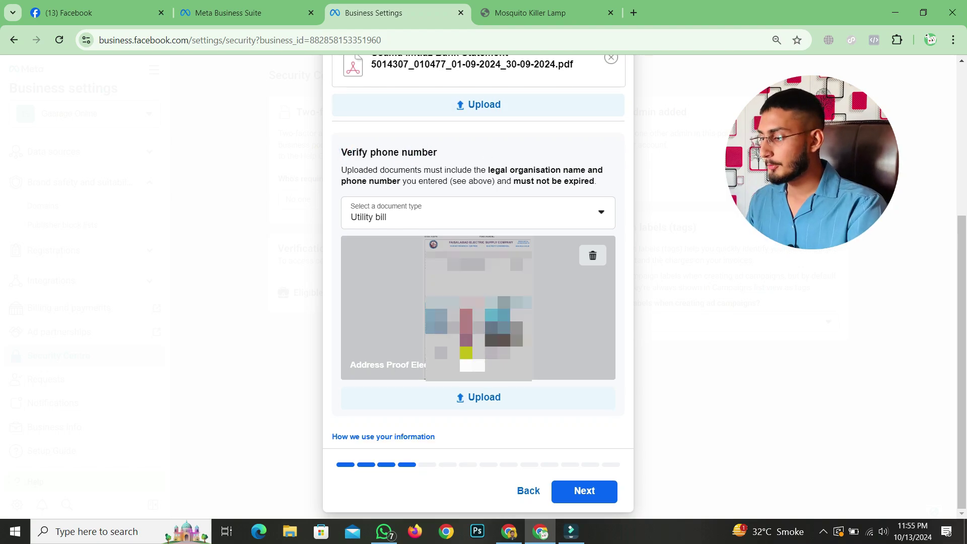
left_click(590, 495)
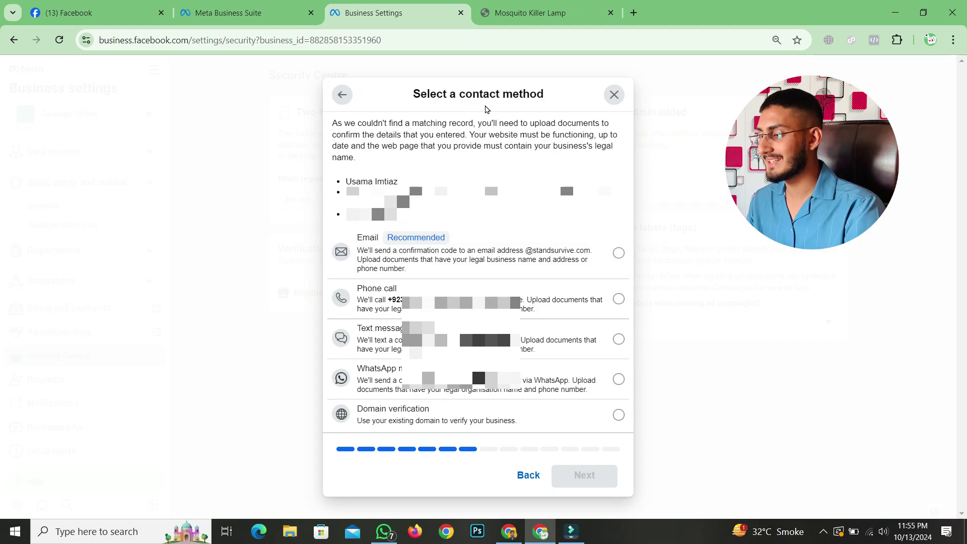
Select Text message as the contact method and continue to phone confirmation
left_click_drag(458, 92, 516, 89)
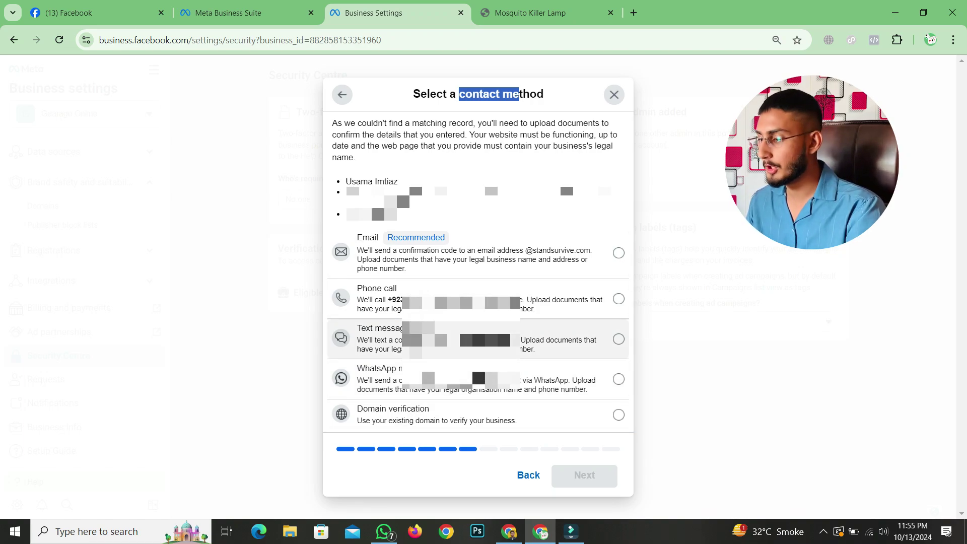
left_click(376, 338)
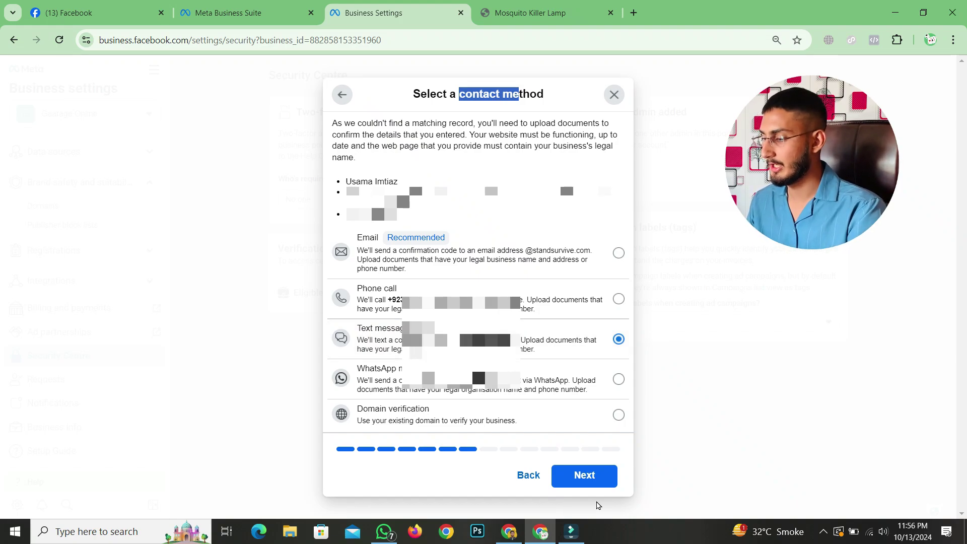
left_click(595, 480)
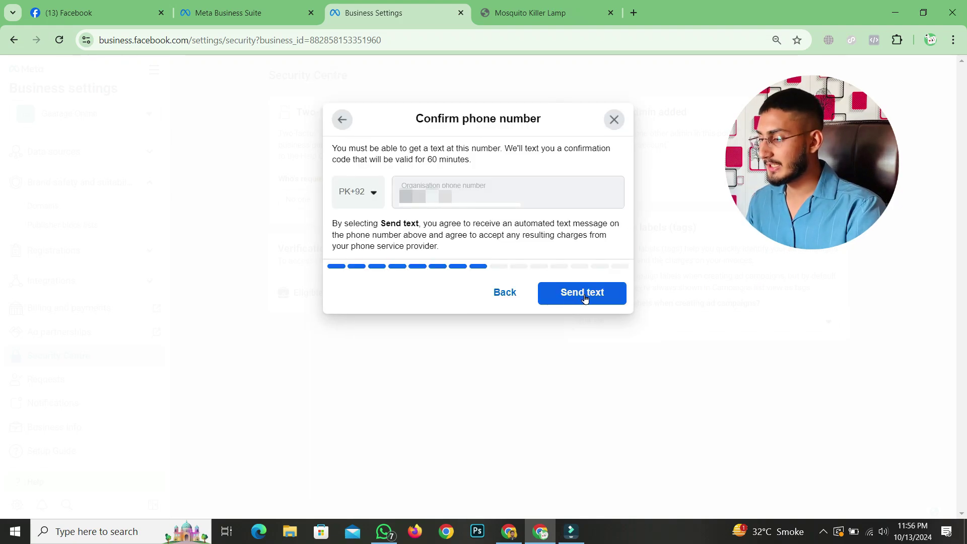
Have a confirmation code texted to the phone, then enter and submit the received code
left_click(584, 296)
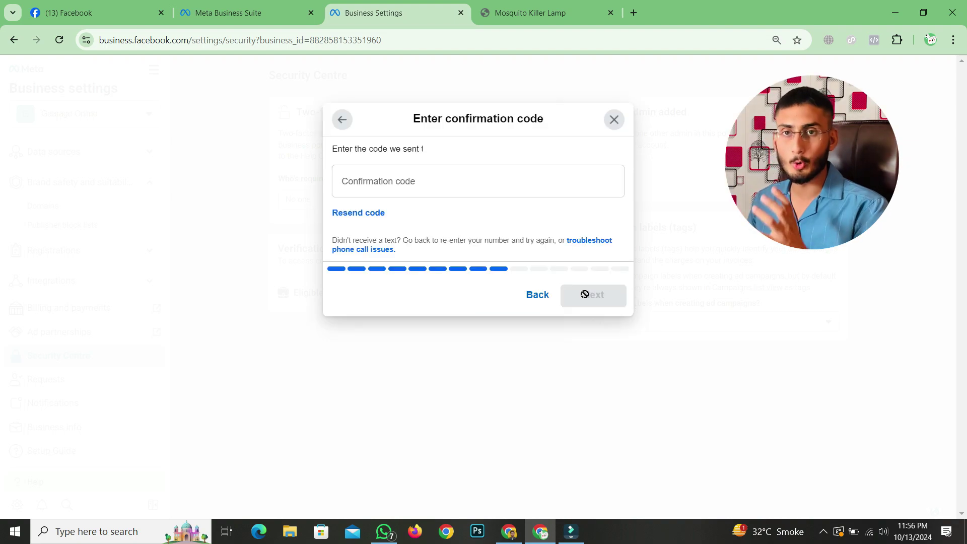
left_click(538, 193)
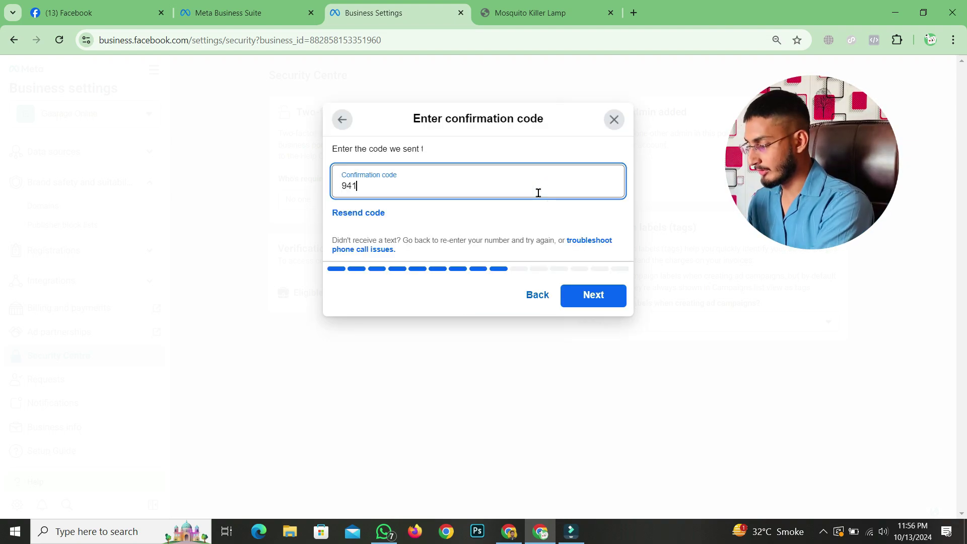
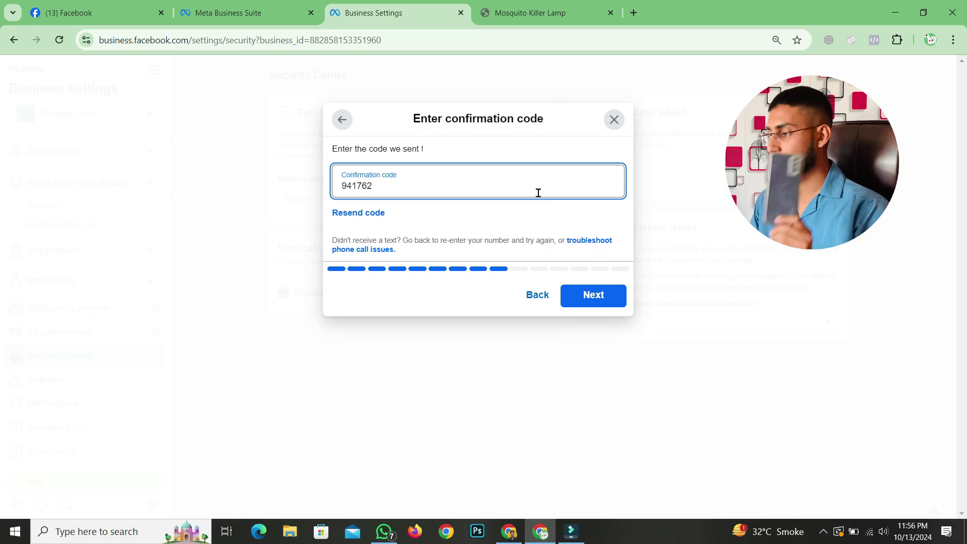
left_click(595, 296)
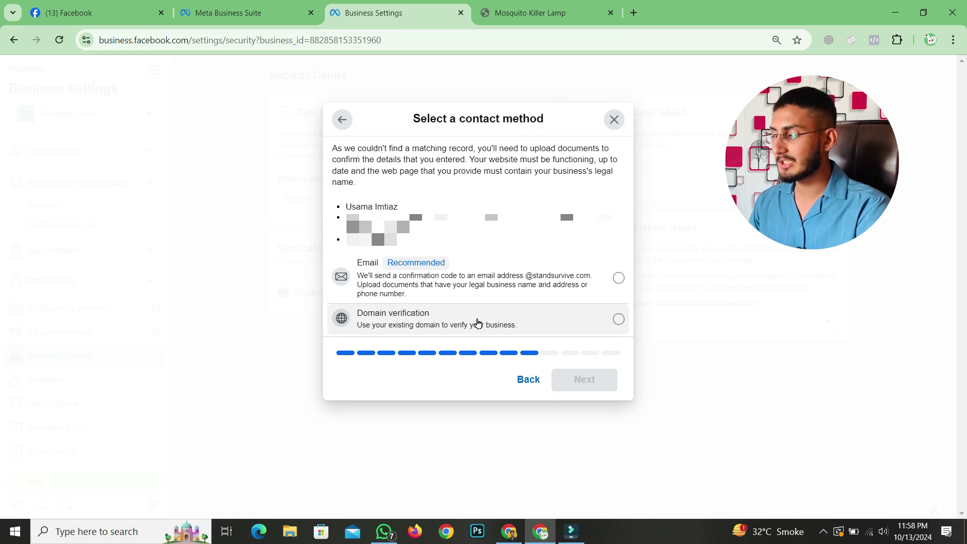
Choose Domain verification and submit using the verified standsurvive.com domain
left_click(530, 332)
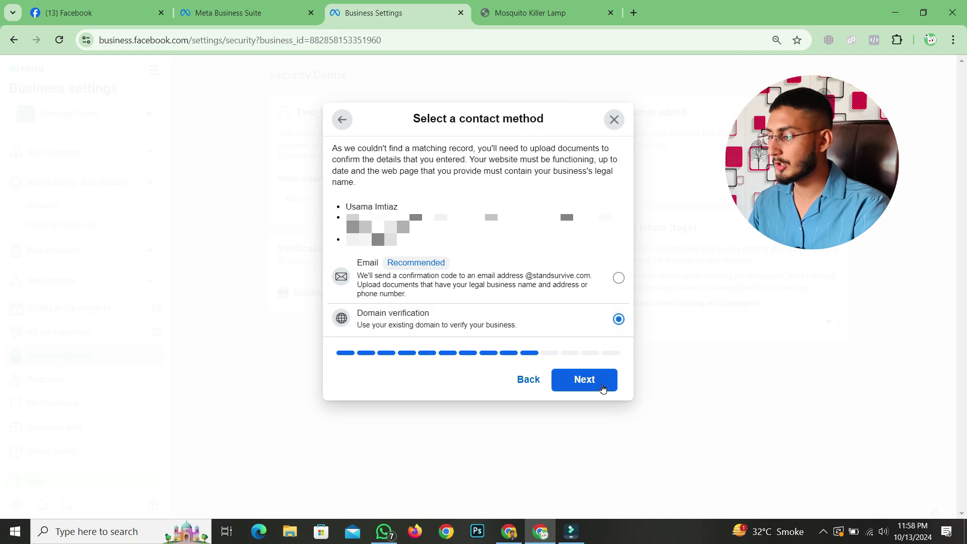
left_click(587, 382)
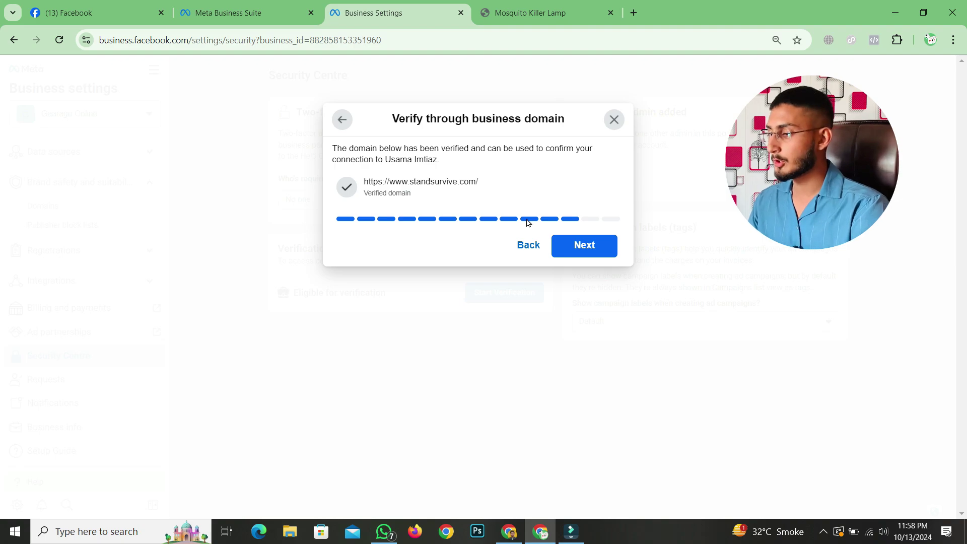
left_click(582, 247)
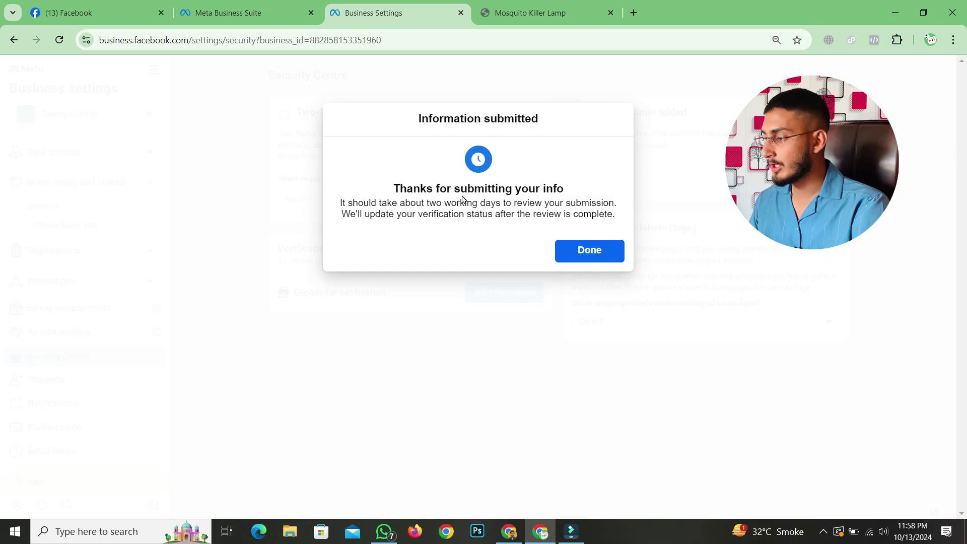
Close the Information submitted dialog and confirm the Security Centre verification card reads In review
left_click_drag(455, 190, 541, 185)
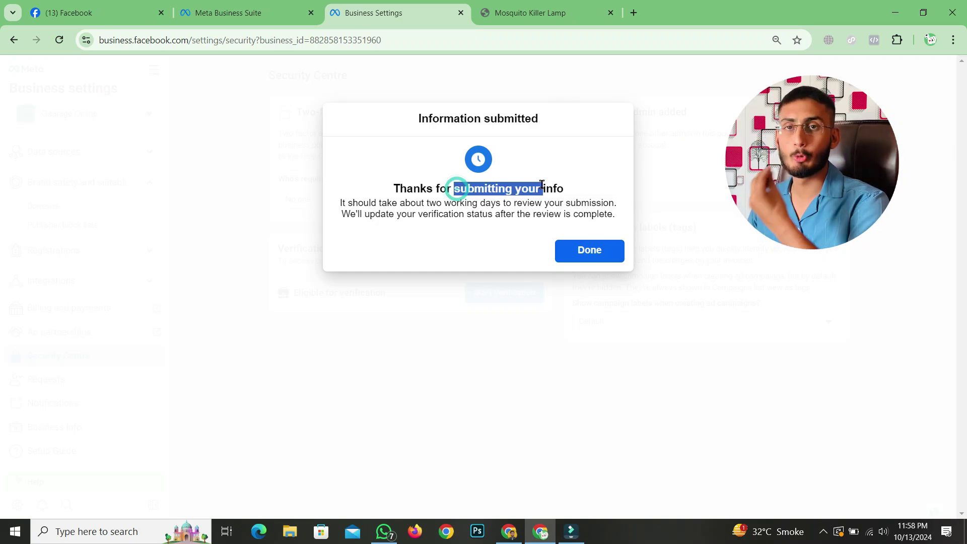
left_click(593, 251)
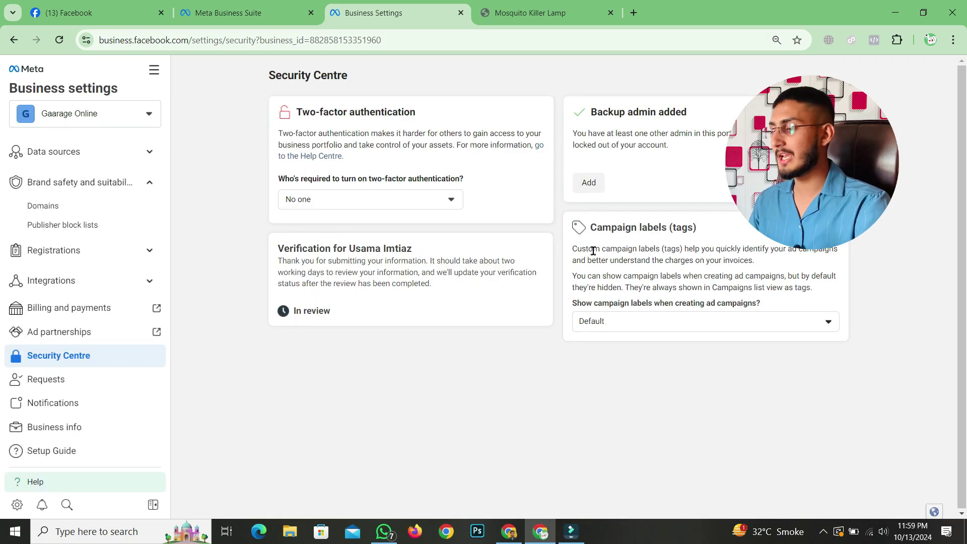
left_click_drag(302, 248, 386, 253)
left_click_drag(311, 308, 323, 309)
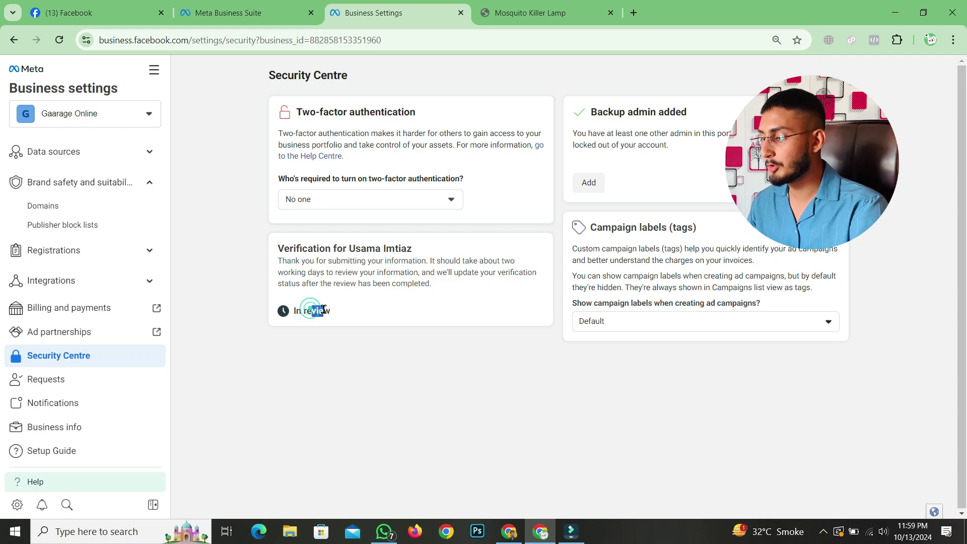